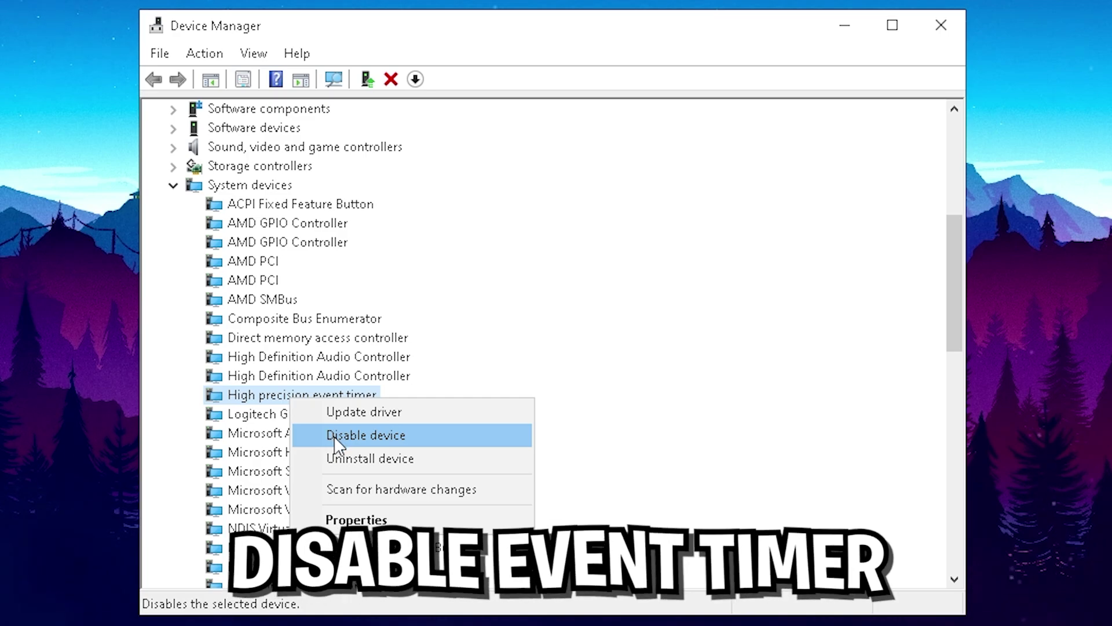
Finish disabling the high precision event timer and return to the empty desktop
click(334, 436)
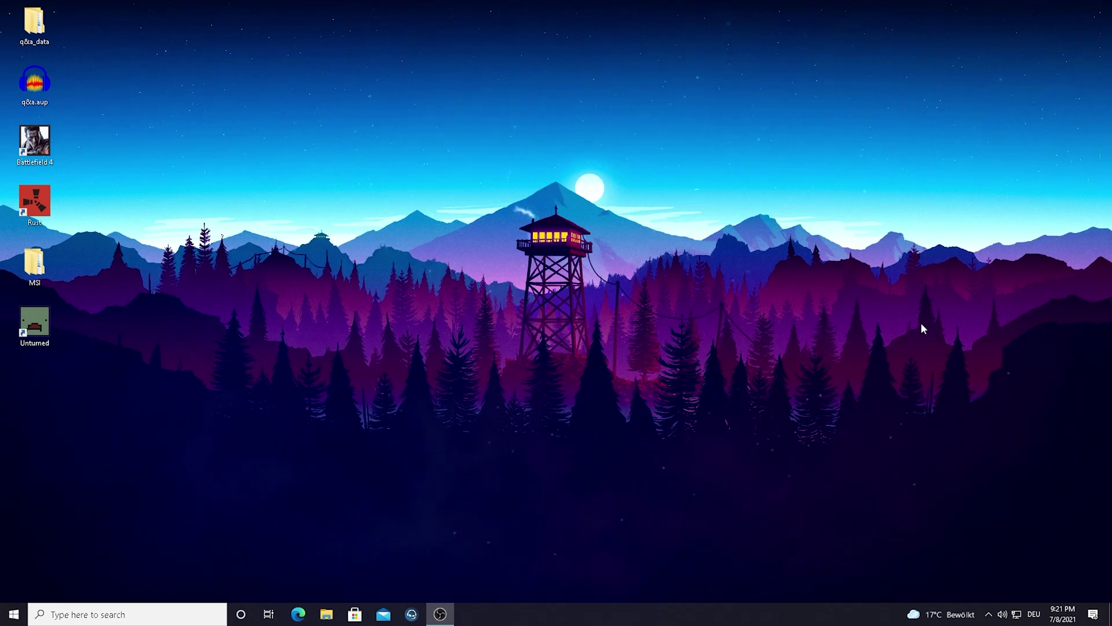
Open Device Manager from a 'device' search and expand System devices
click(86, 613)
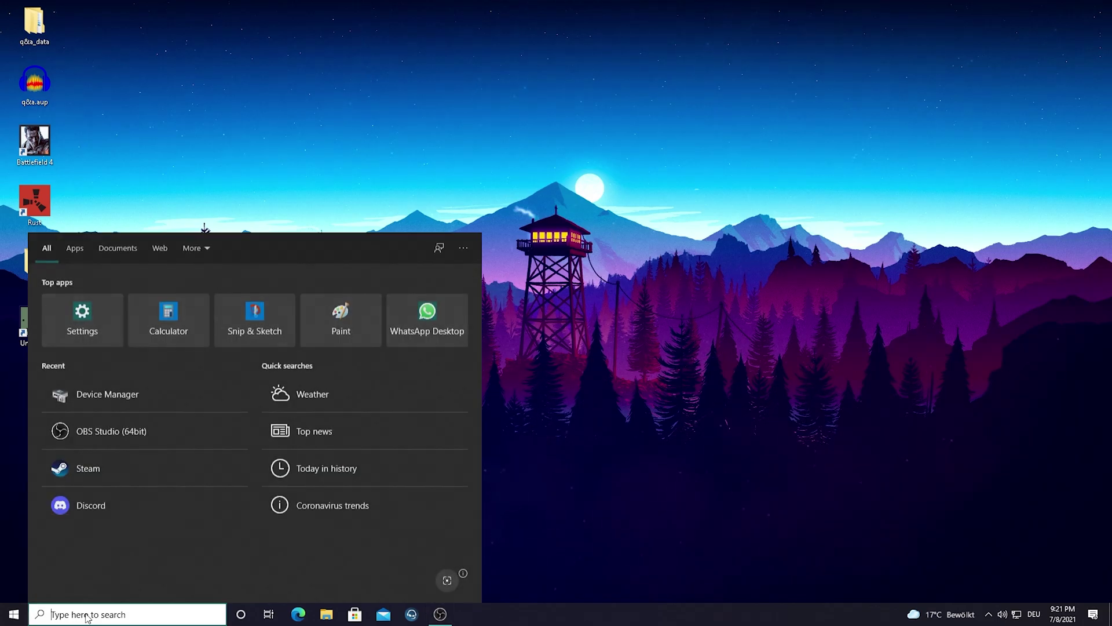
text(device)
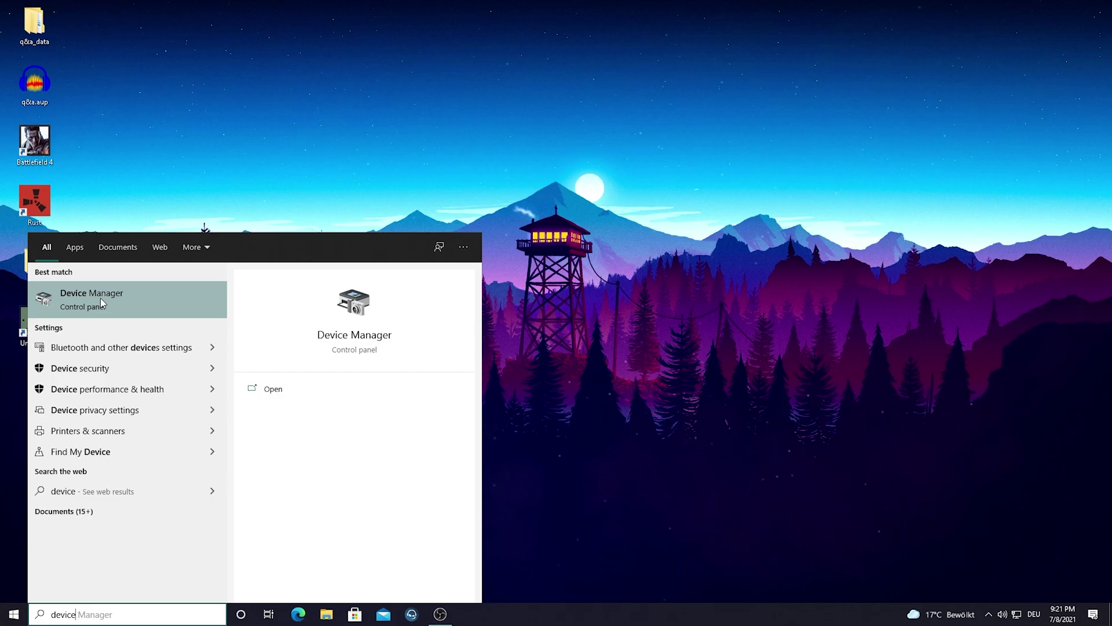
click(101, 302)
drag(294, 40, 567, 149)
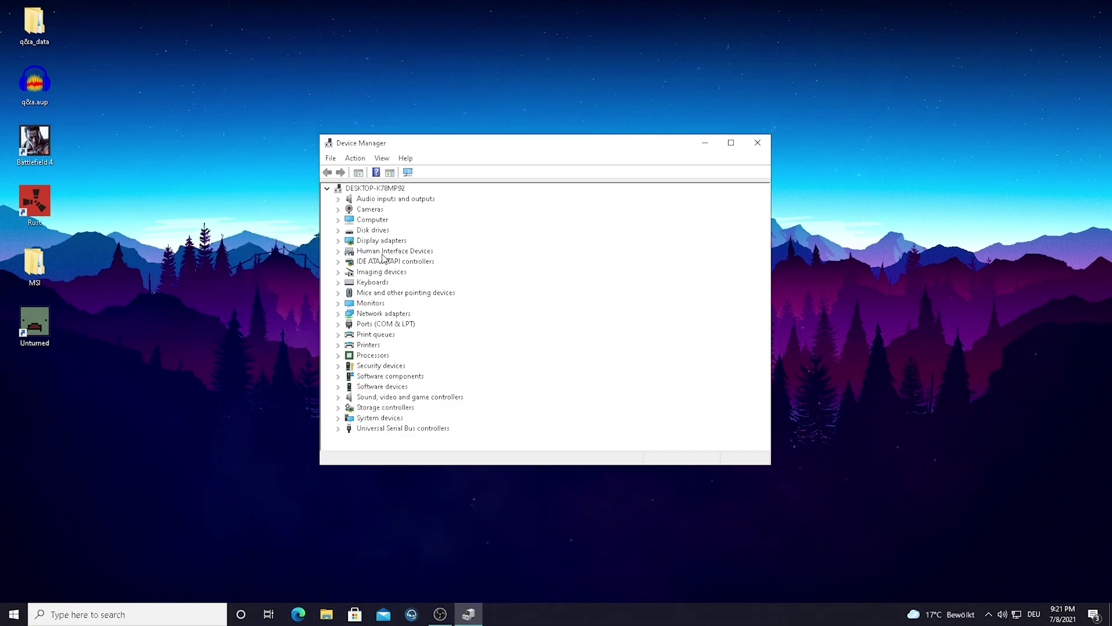
click(338, 418)
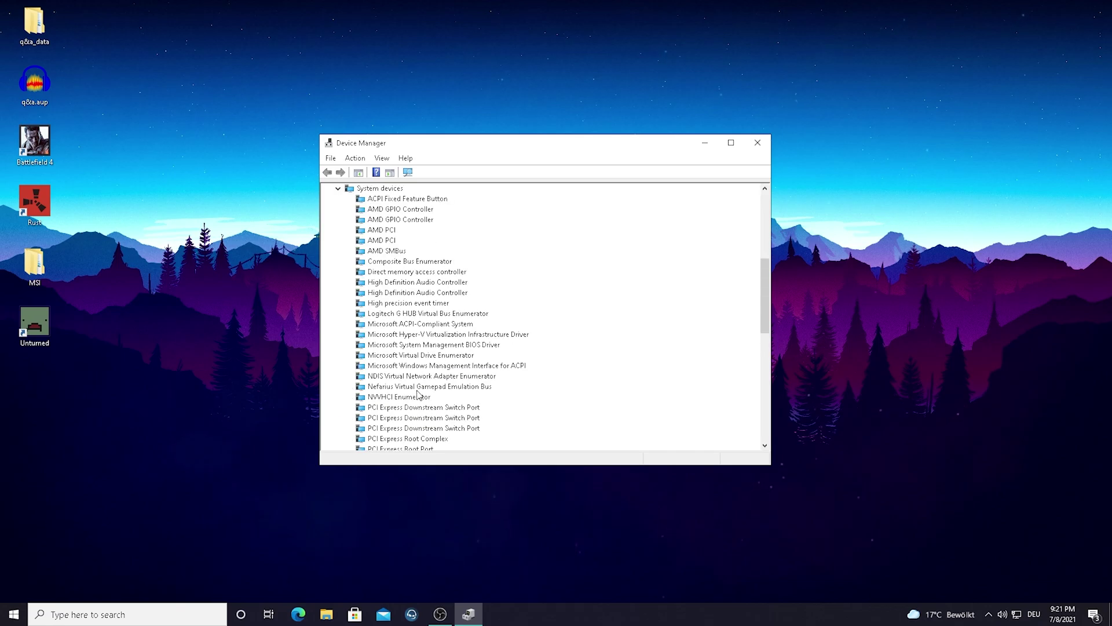
Disable the High precision event timer device and confirm with Yes
click(404, 304)
scroll(404, 324, up, 1)
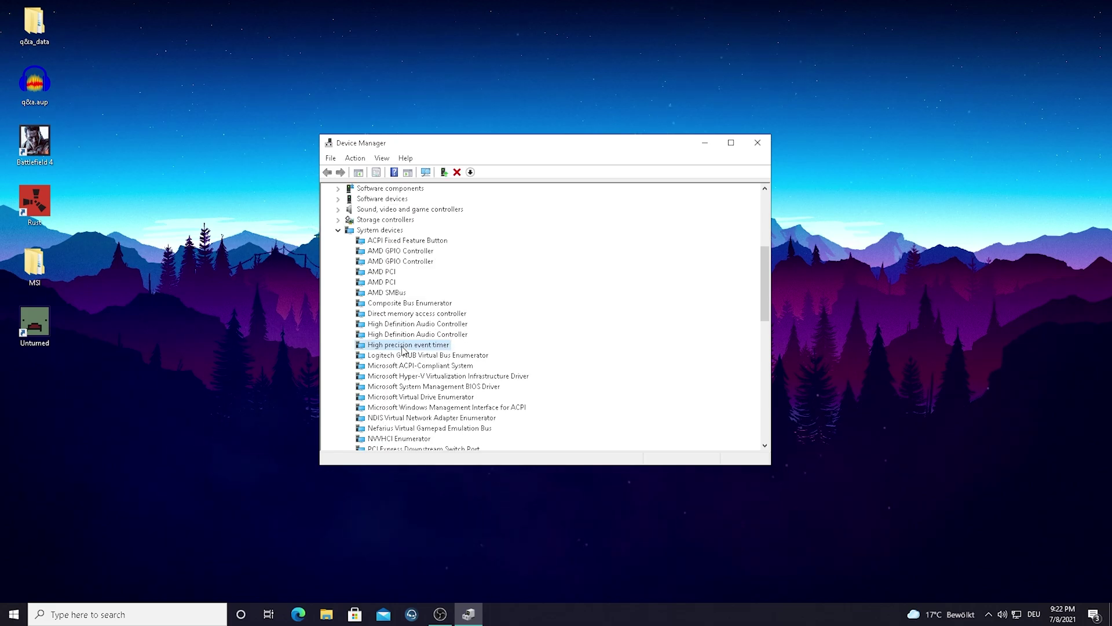
right_click(404, 349)
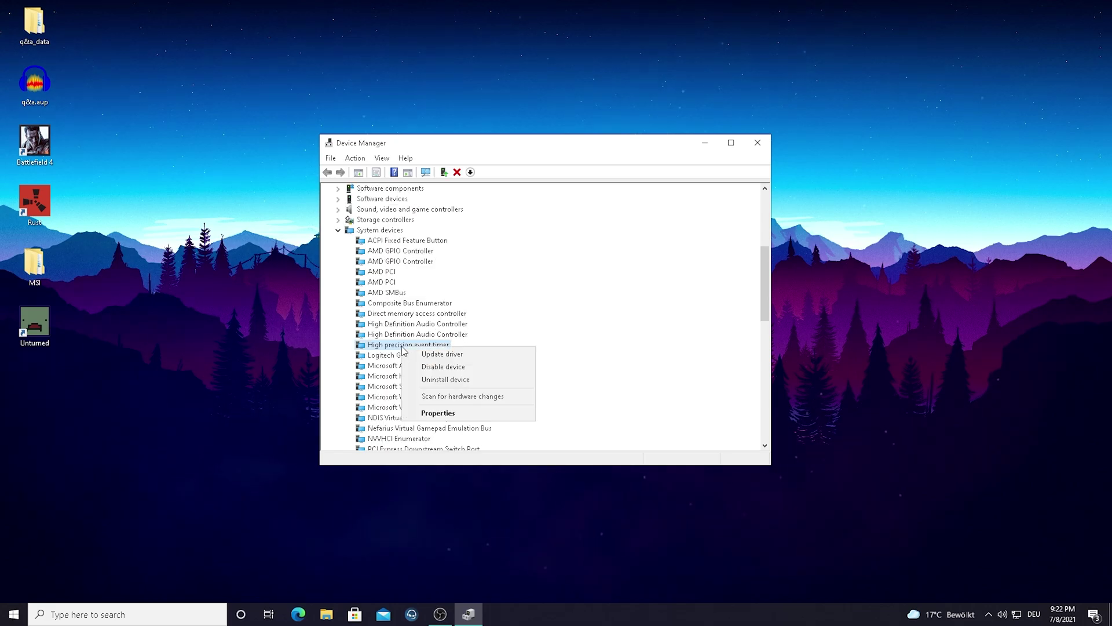
click(428, 371)
click(584, 320)
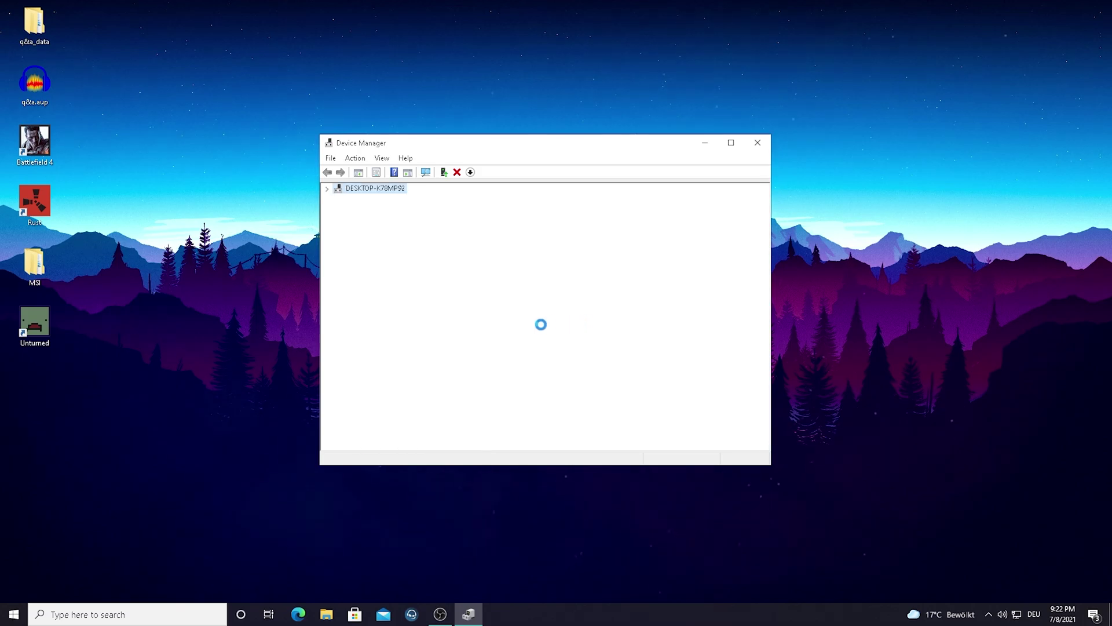
scroll(512, 341, down, 2)
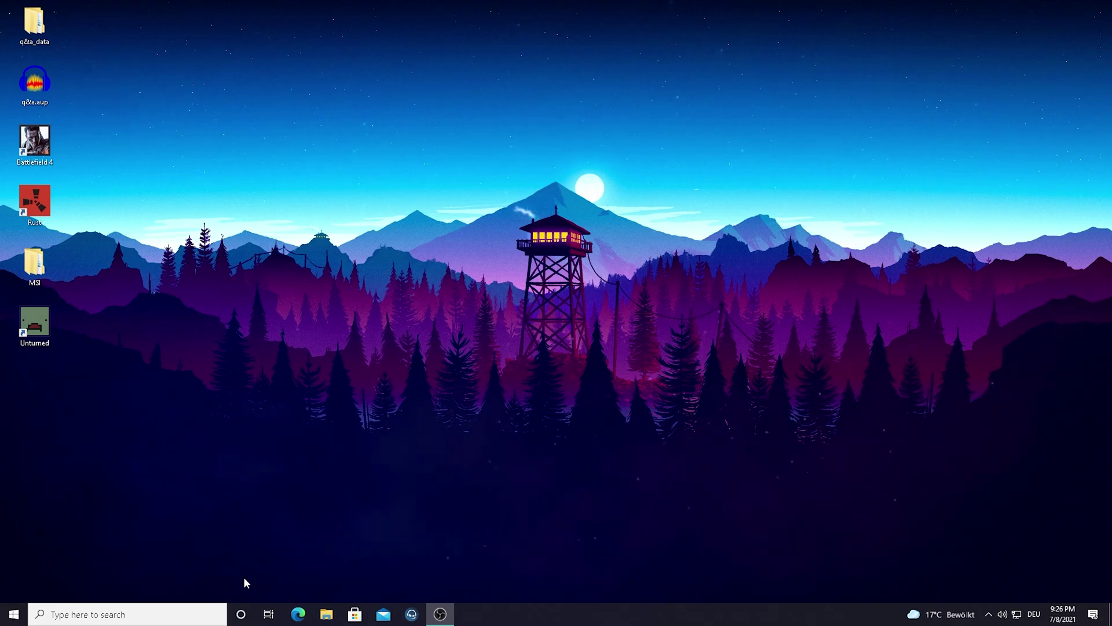
Open the power plan's advanced settings from a 'power' search
click(92, 615)
text(power)
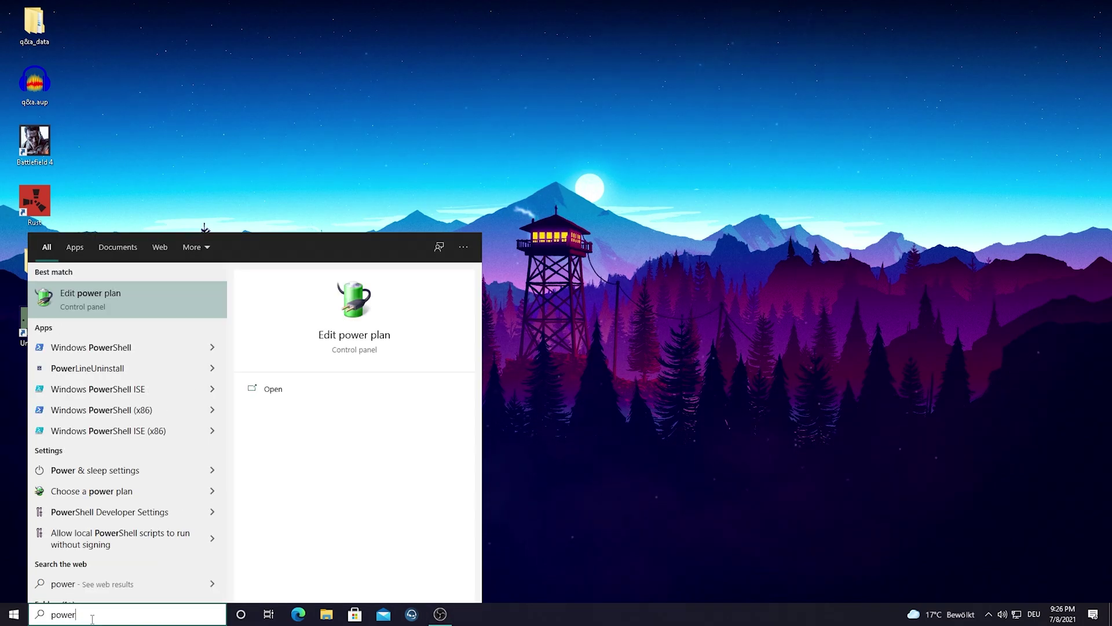
click(86, 309)
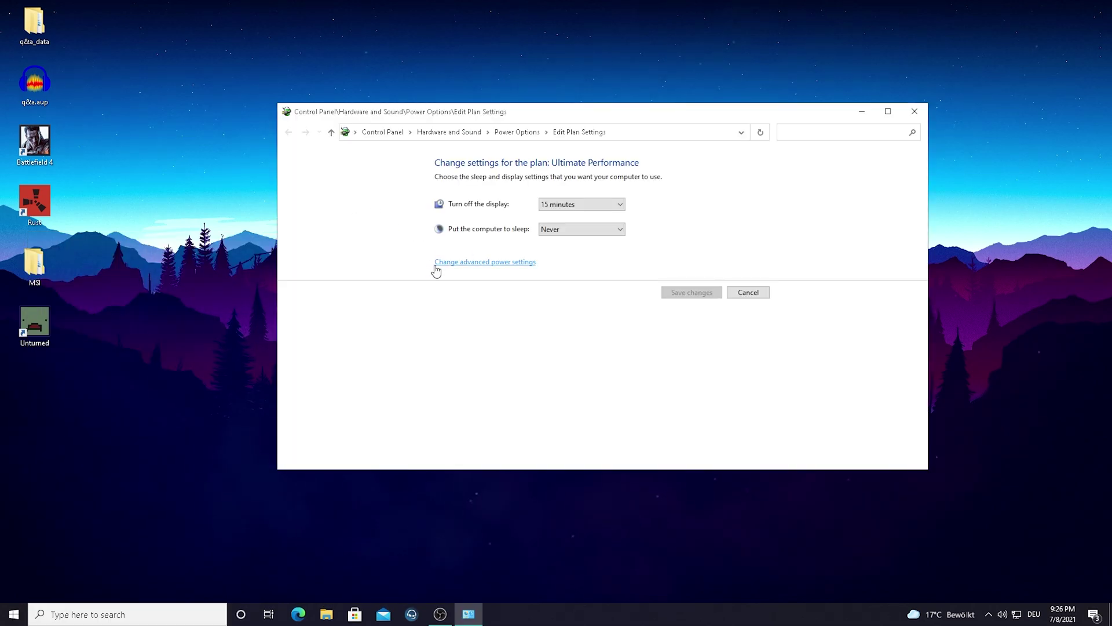
click(486, 269)
click(862, 111)
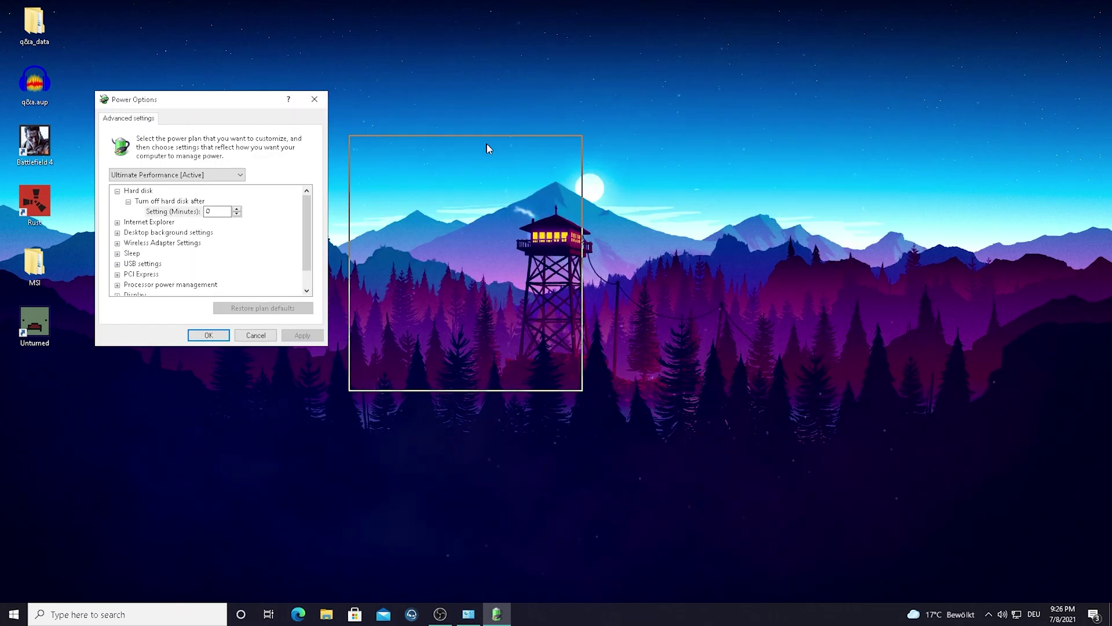
drag(486, 148, 575, 174)
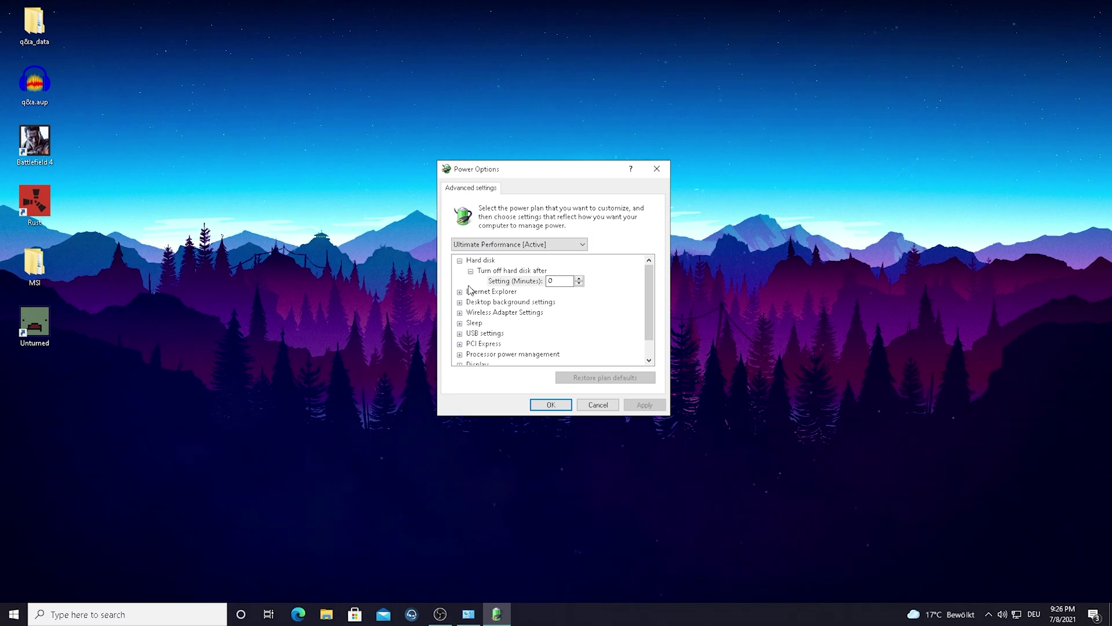
Set PCI Express Link State Power Management to Off, then apply and close
scroll(468, 291, down, 1)
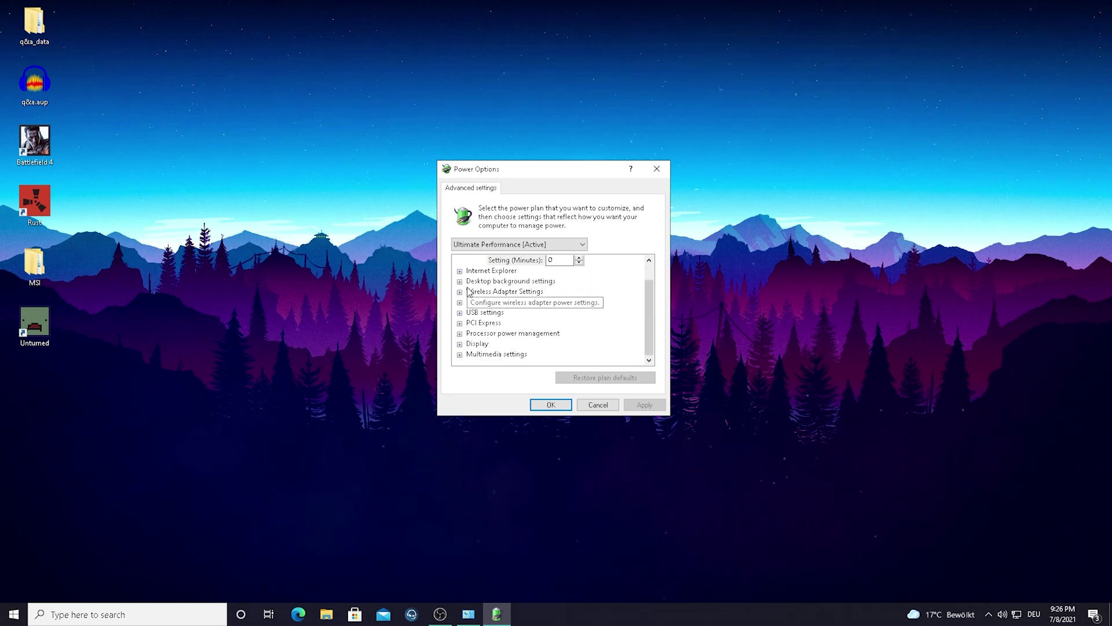
click(460, 323)
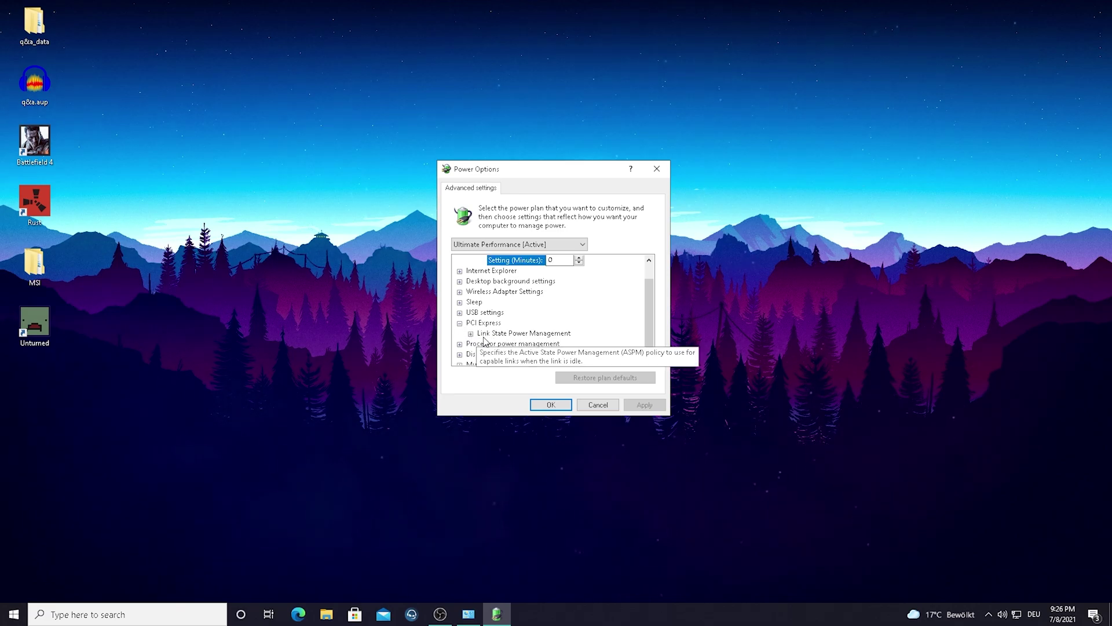
click(470, 334)
scroll(530, 307, down, 1)
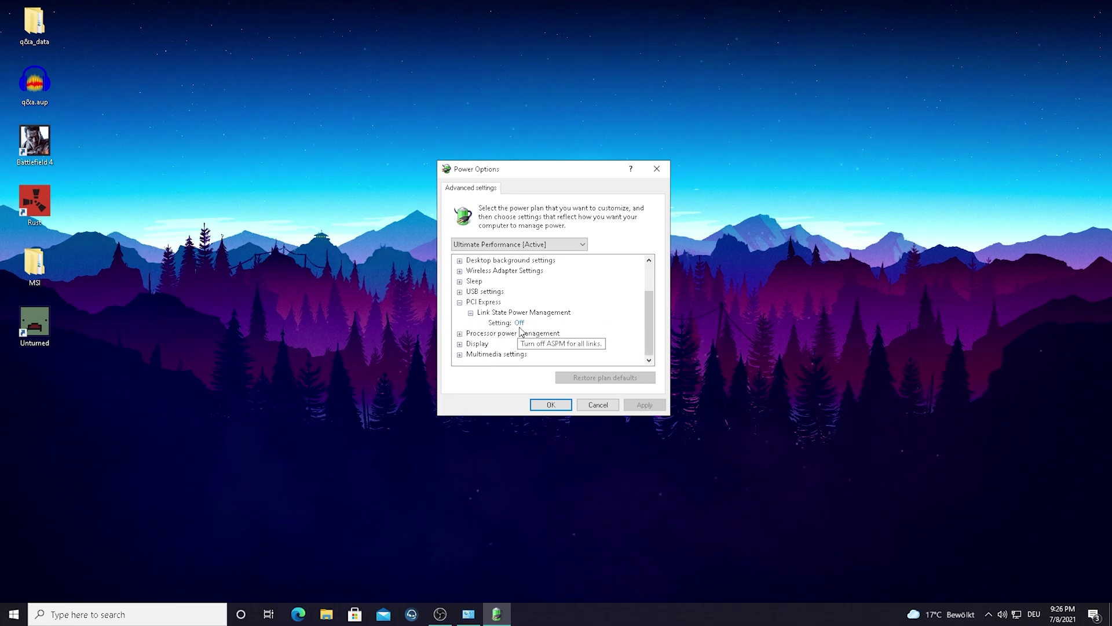
click(519, 322)
click(524, 323)
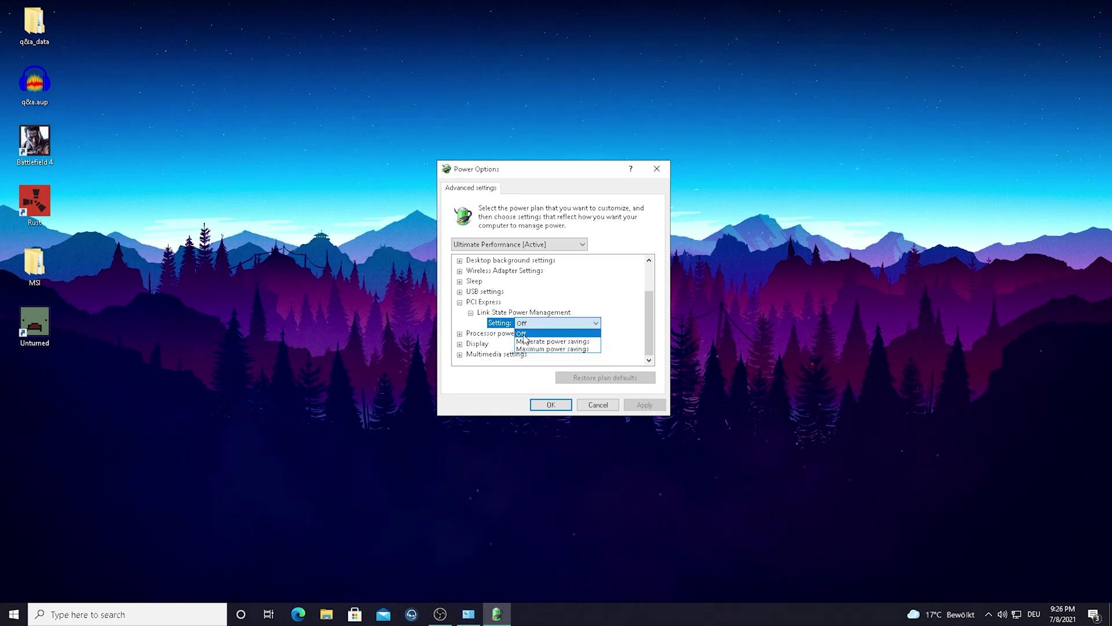
click(524, 335)
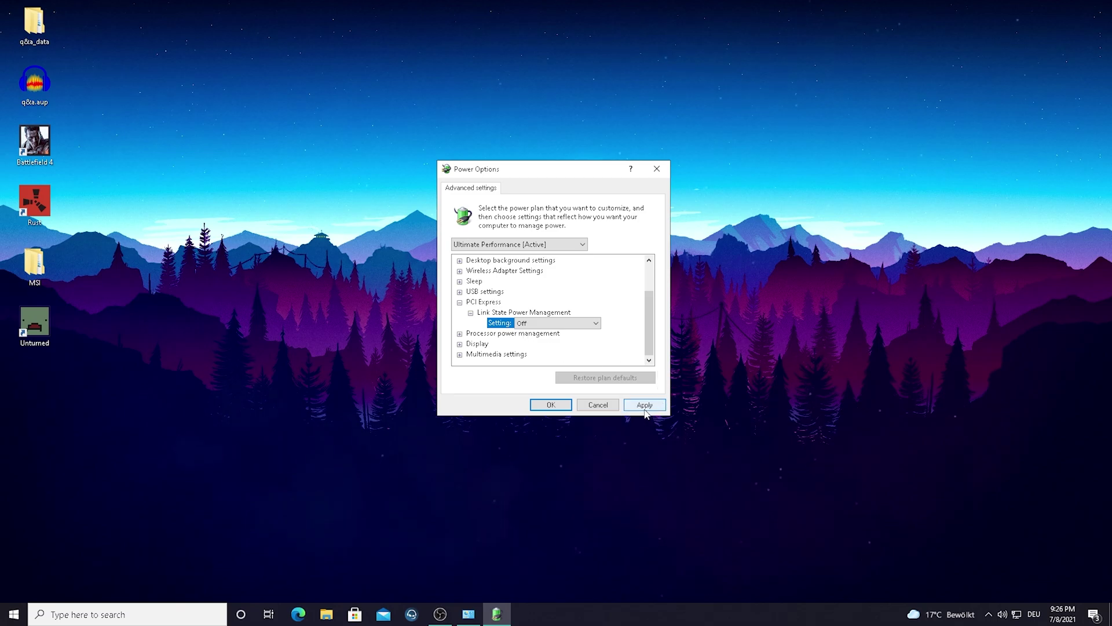
click(645, 407)
click(561, 407)
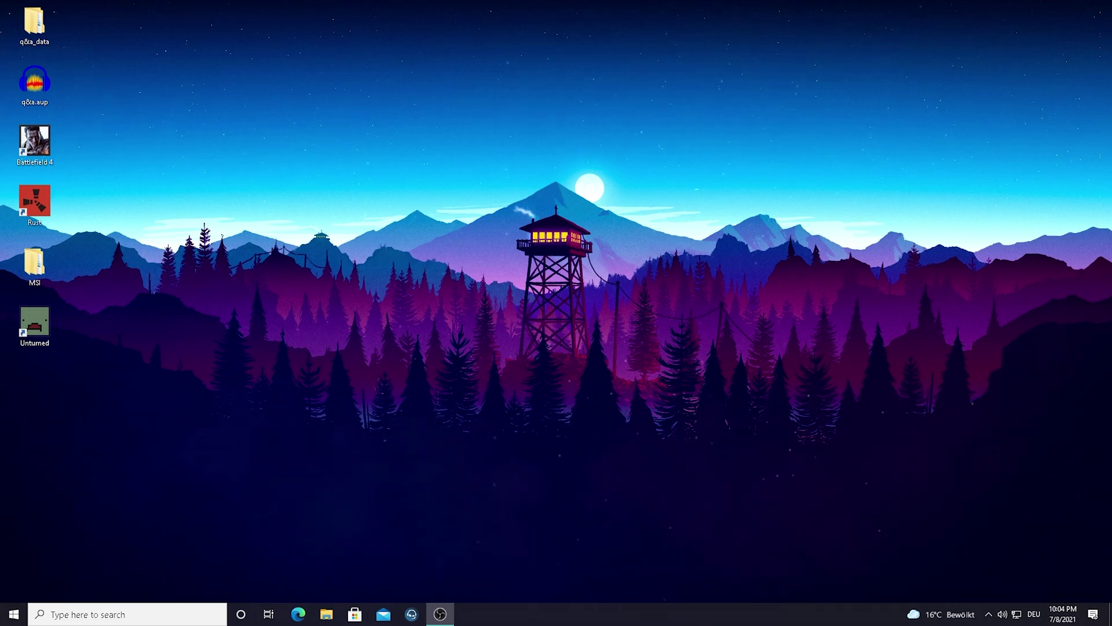
Open Game Mode settings from a 'game' search and confirm Xbox Game Bar is Off
click(110, 608)
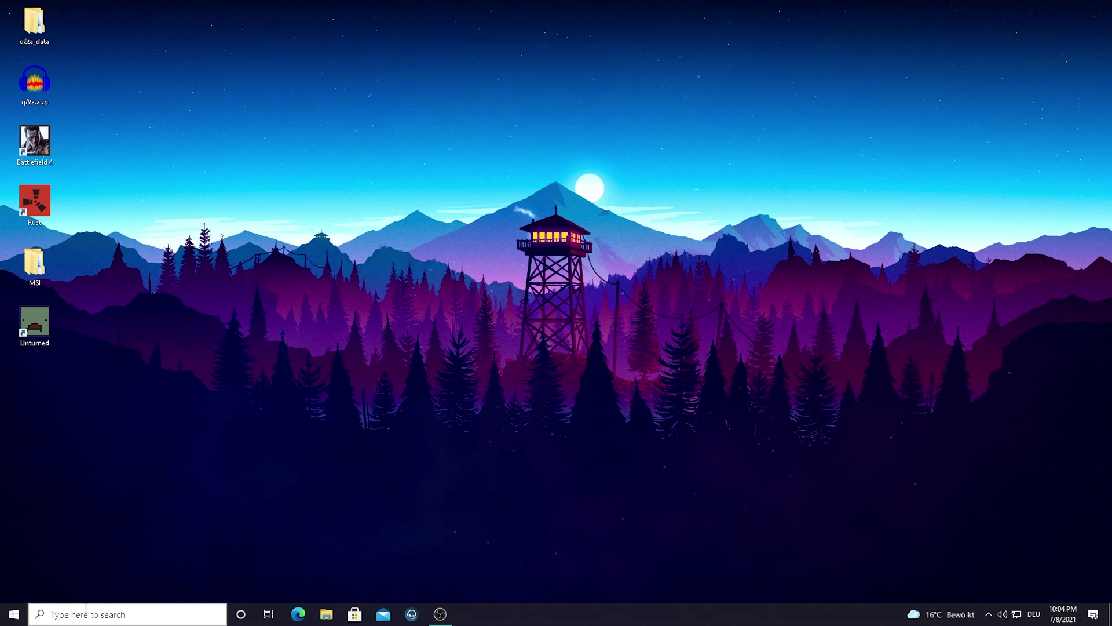
text(game)
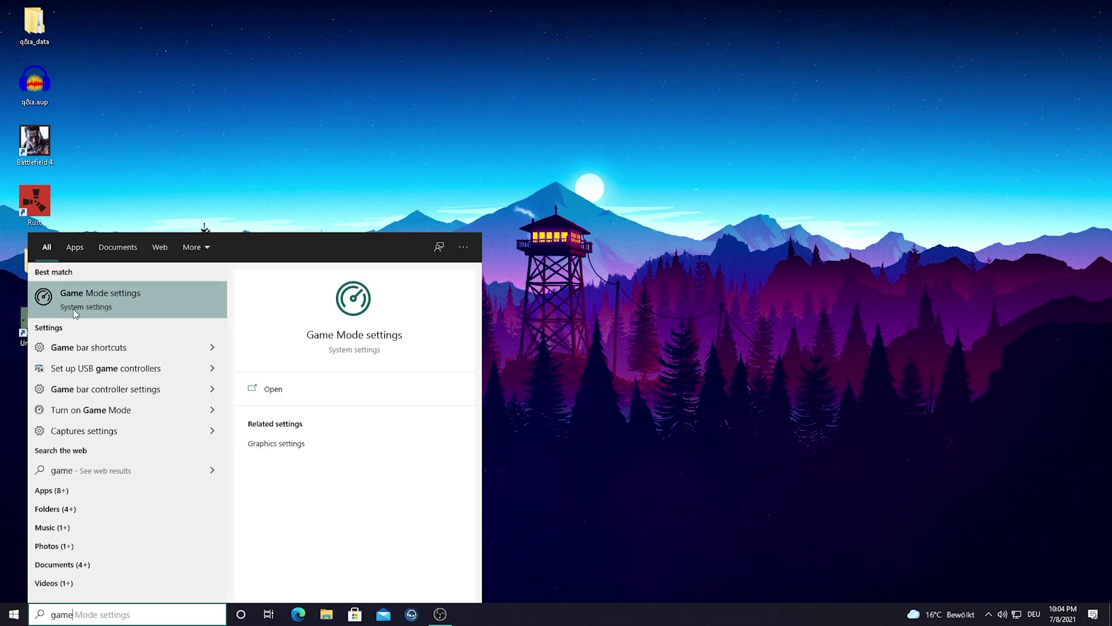
click(87, 304)
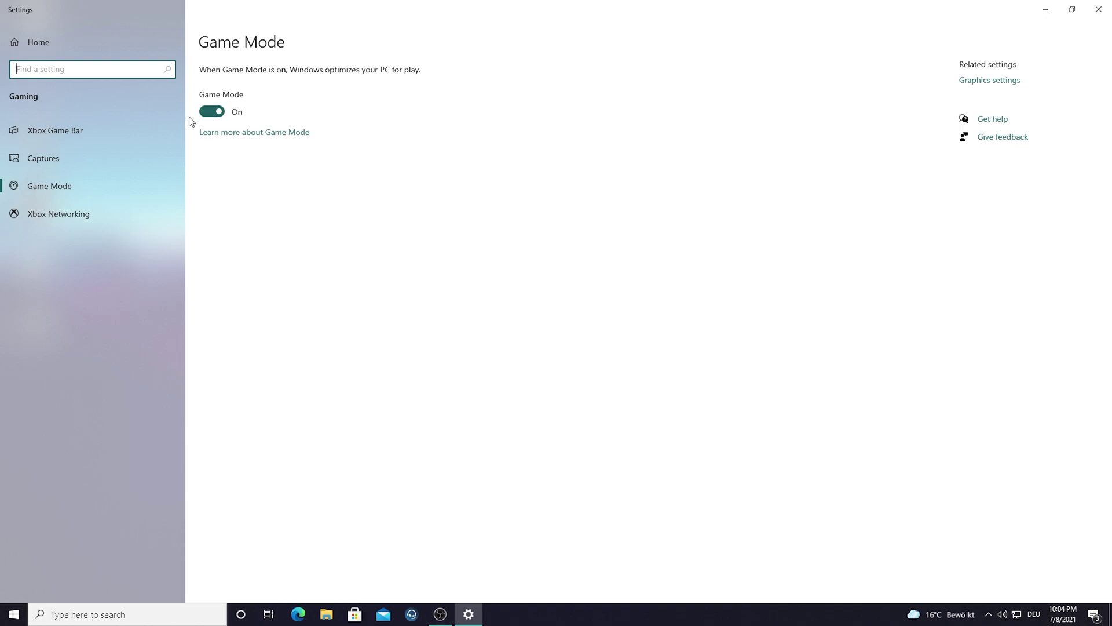
click(50, 134)
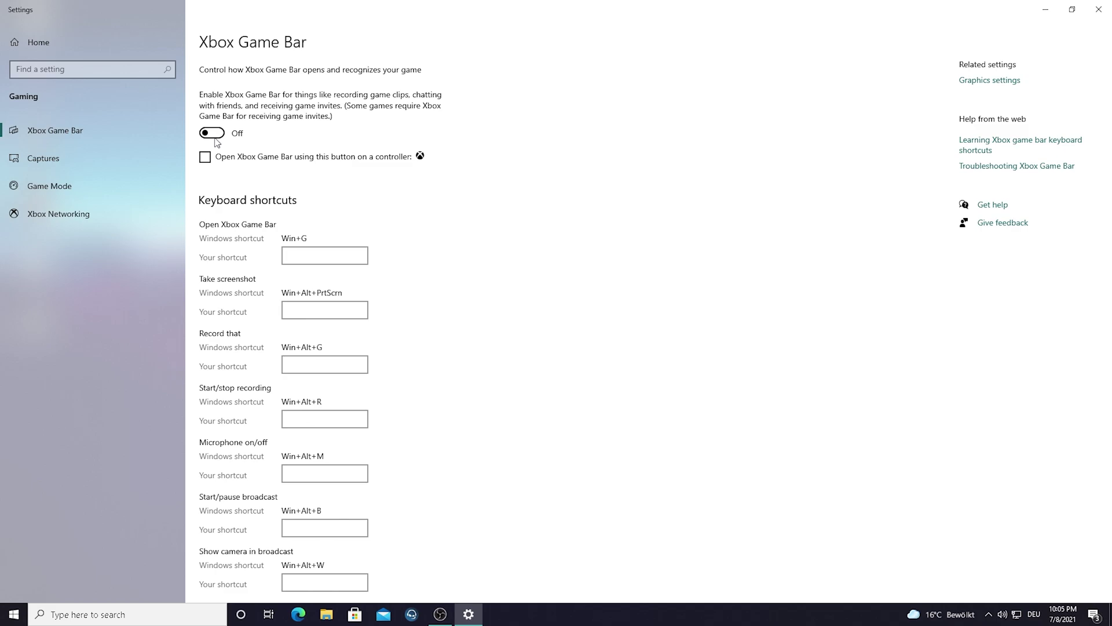
Add FortniteClient-Win64-Shipping.exe in Graphics settings and set it to High performance
click(32, 189)
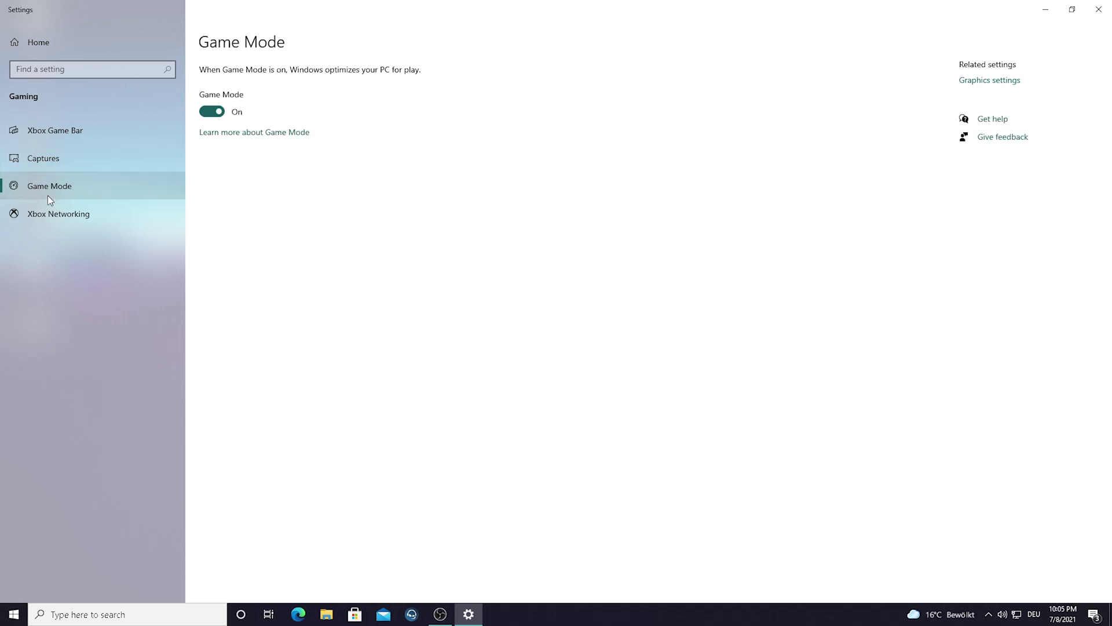
click(985, 86)
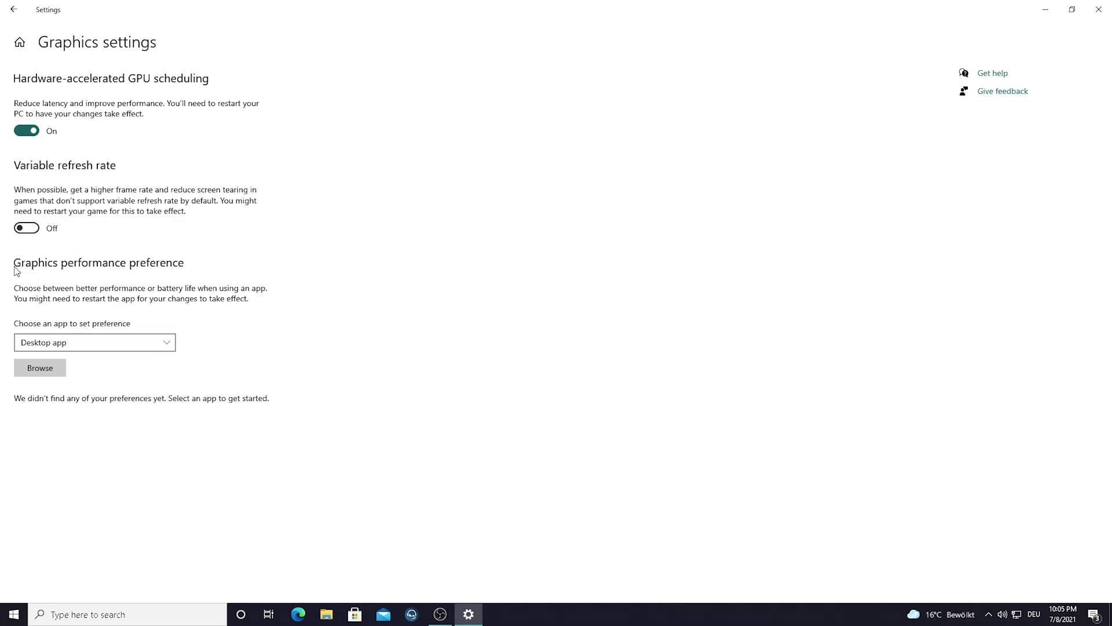
click(40, 371)
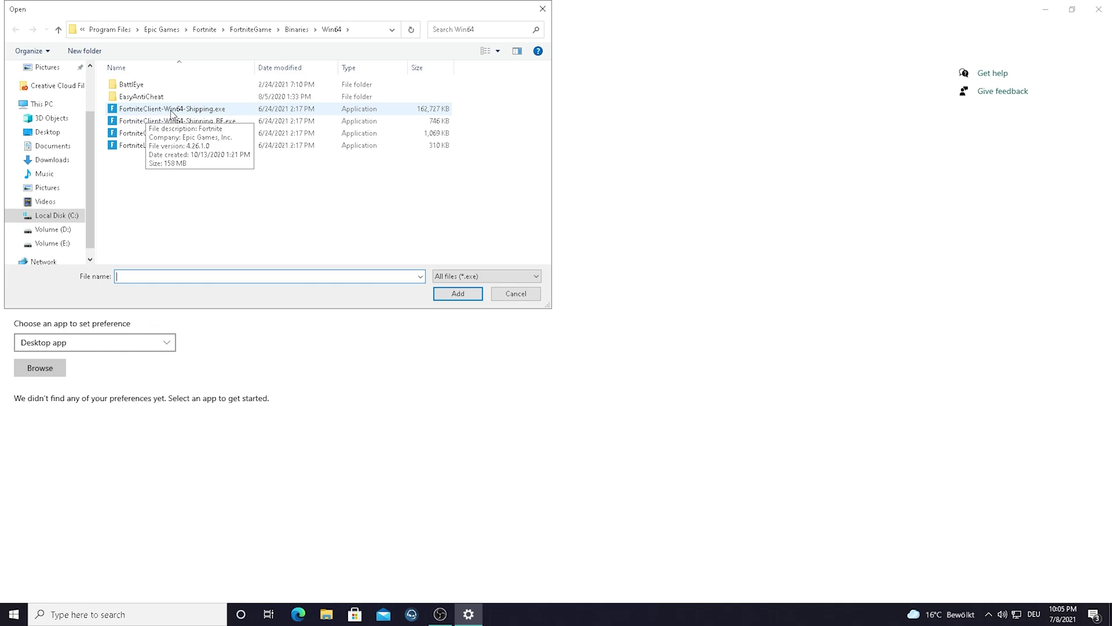
click(172, 109)
click(464, 295)
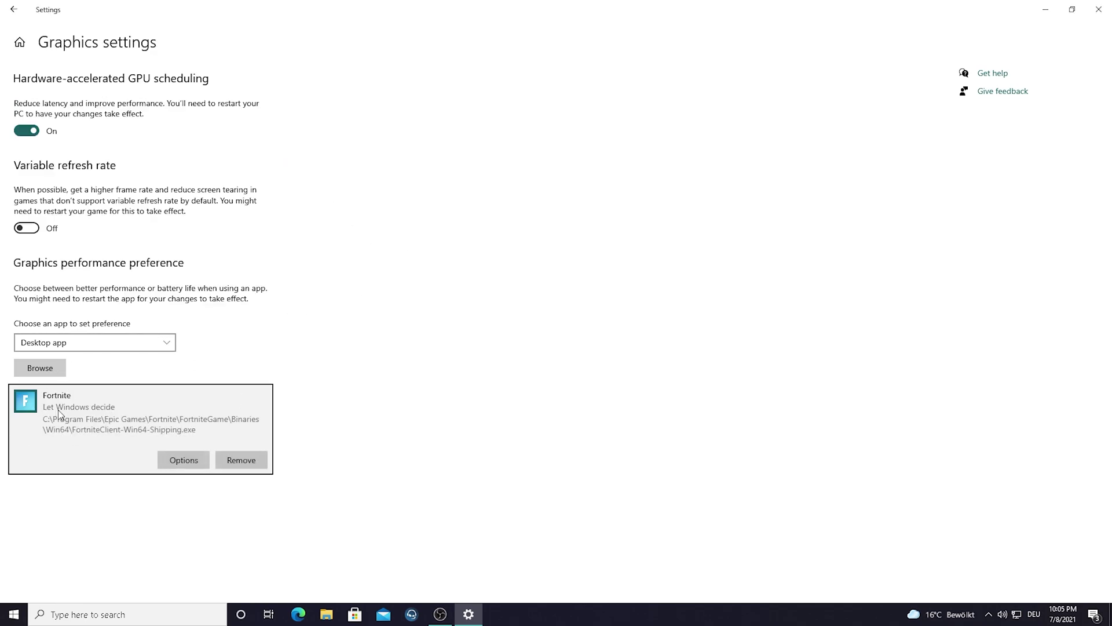
click(187, 462)
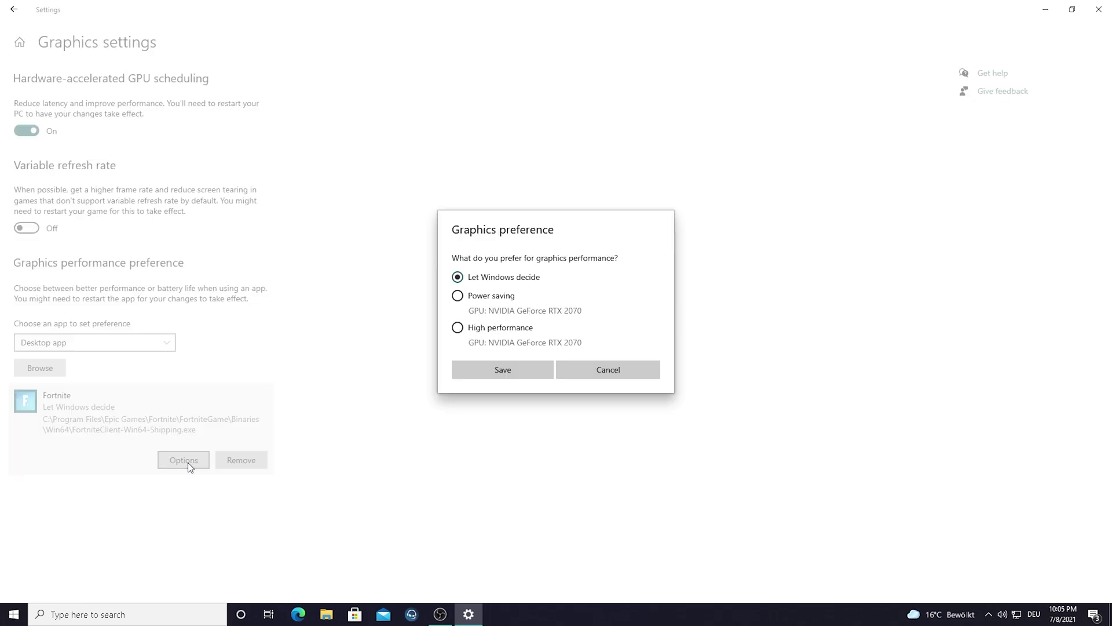
click(458, 327)
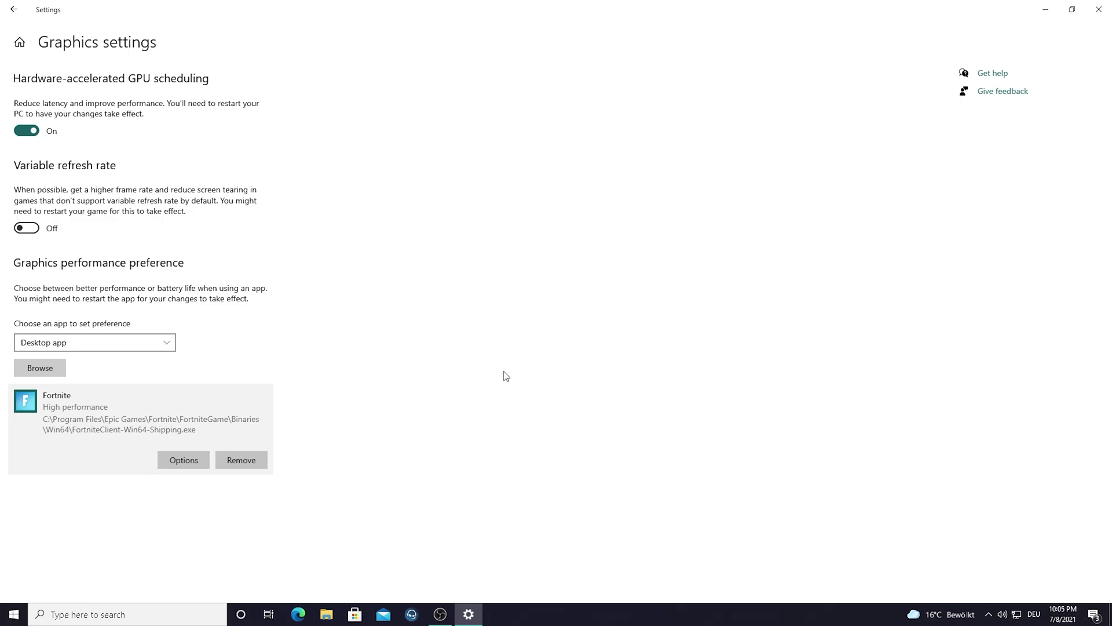
Close Settings and open Defragment and Optimize Drives through a 'defrag' search
click(1099, 10)
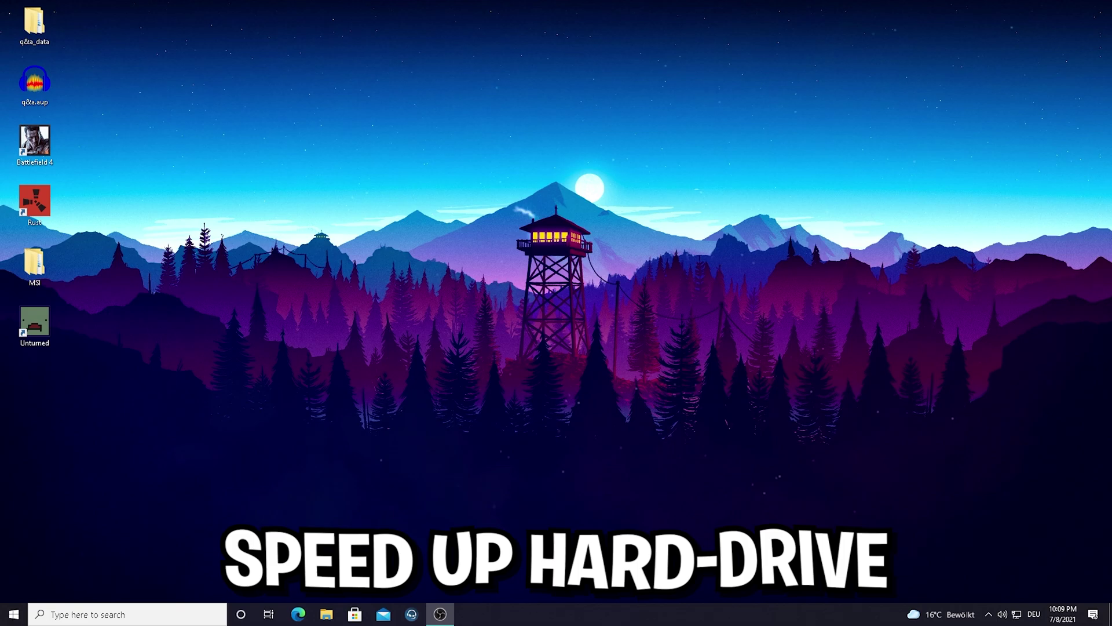
click(130, 614)
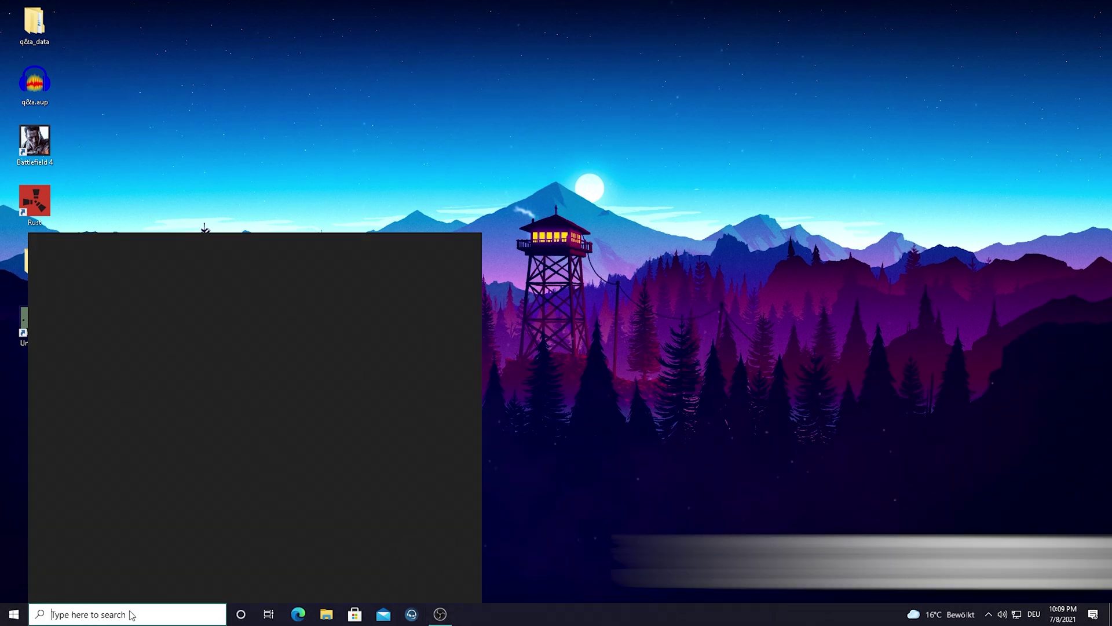
text(defrag)
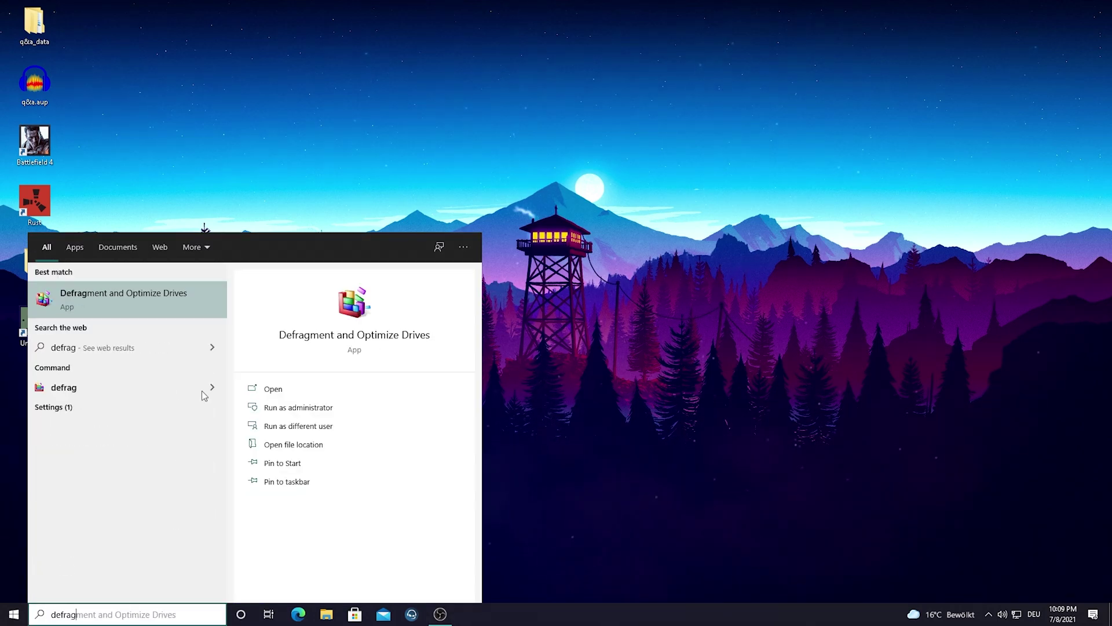
click(112, 311)
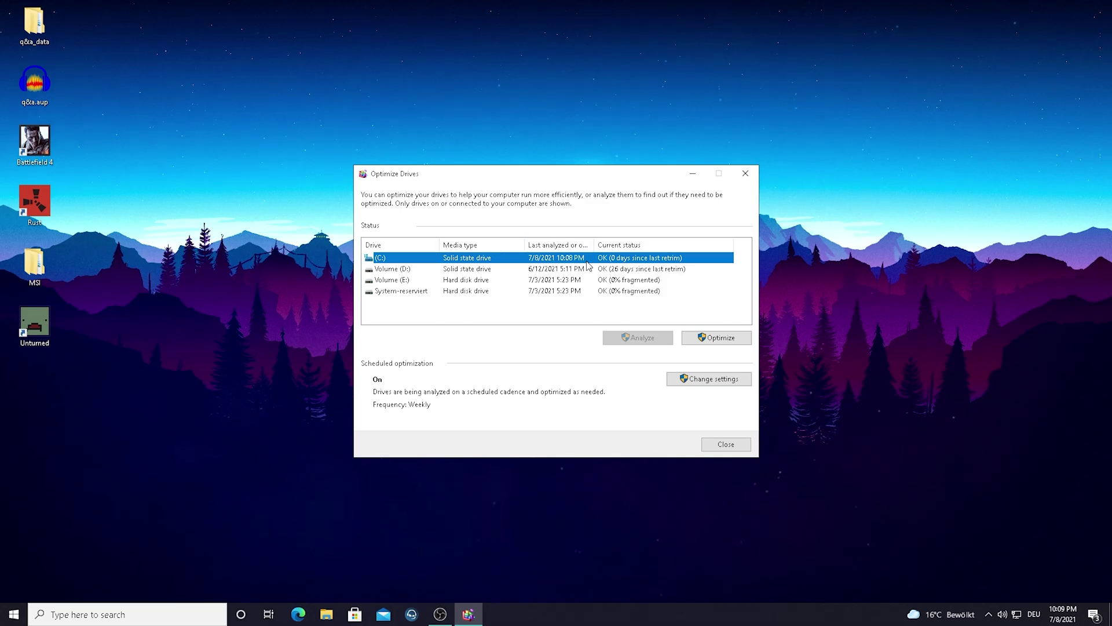
Optimize drives C:, D: and E:, check their results, then close Optimize Drives
click(711, 339)
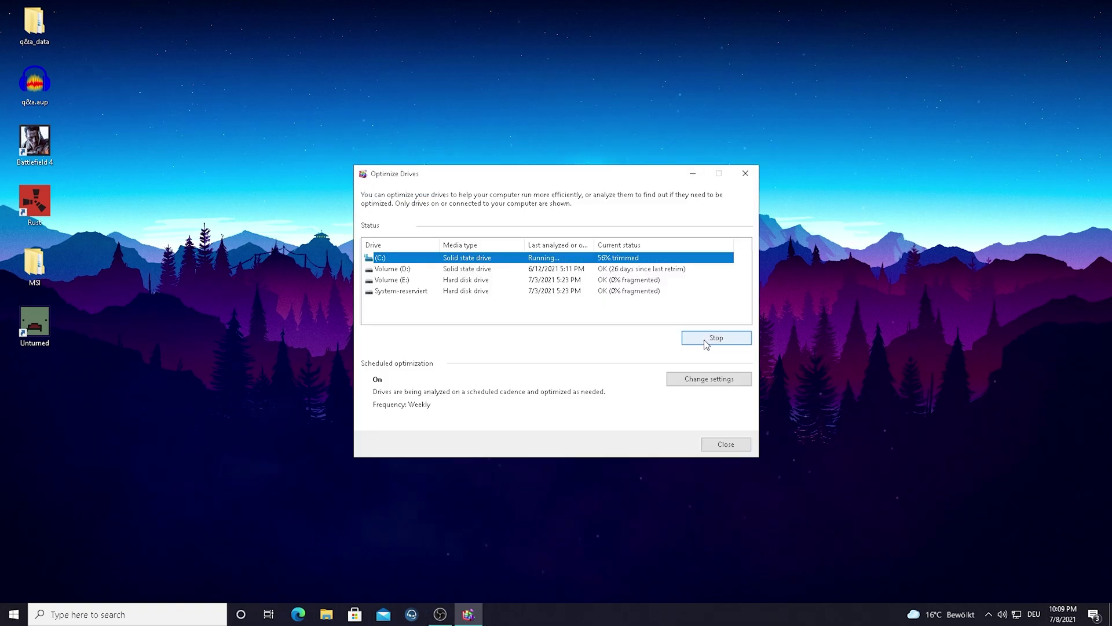
click(605, 270)
click(688, 336)
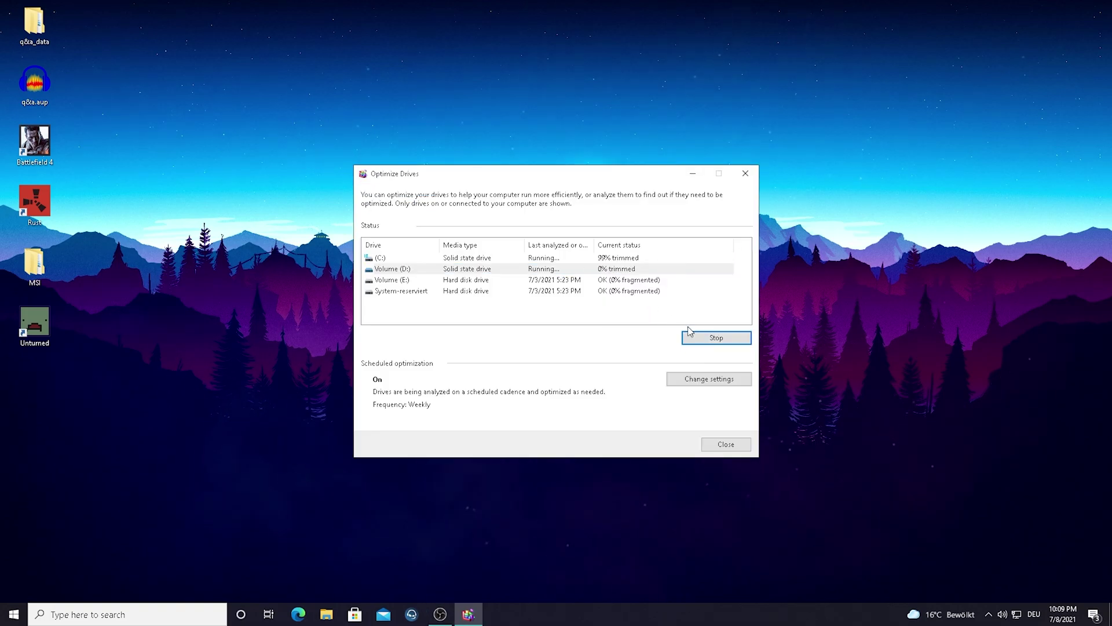
click(579, 280)
click(715, 337)
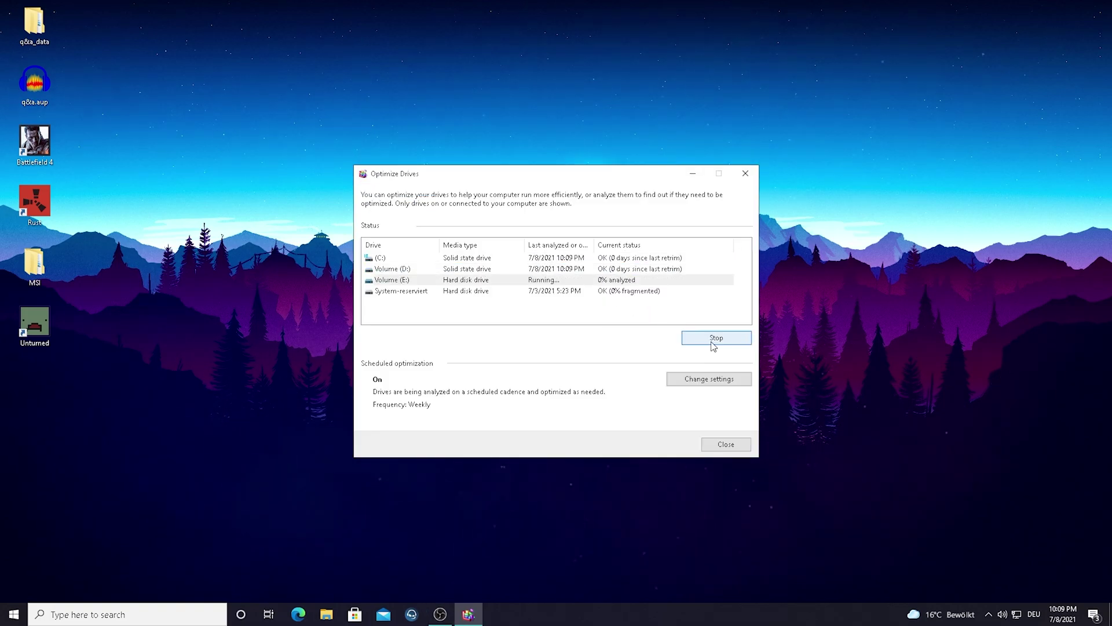
click(570, 262)
click(601, 270)
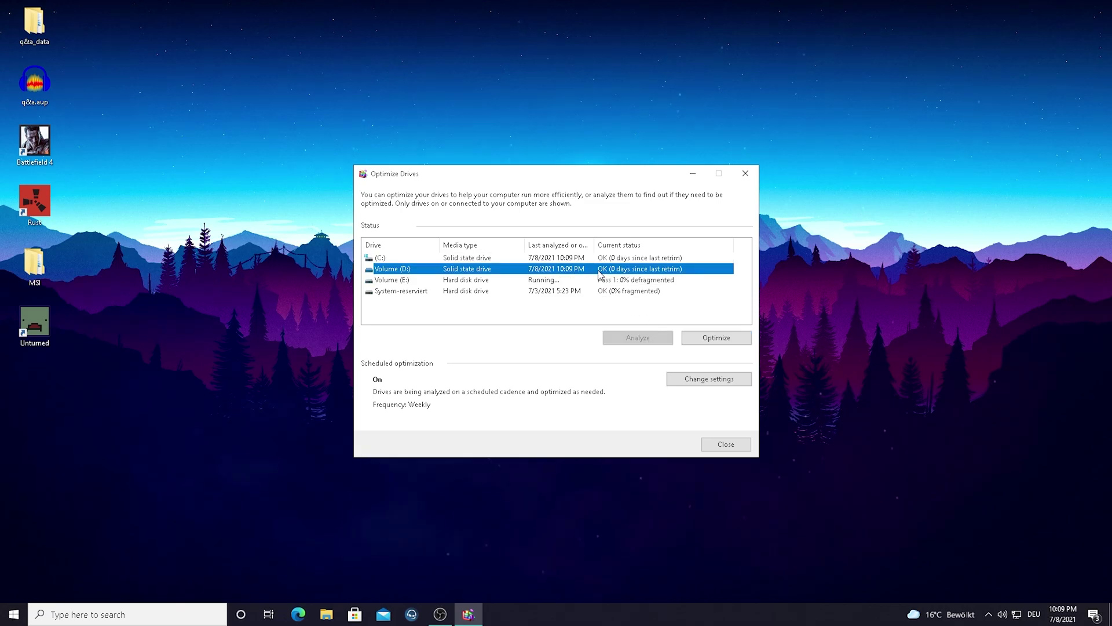
click(592, 282)
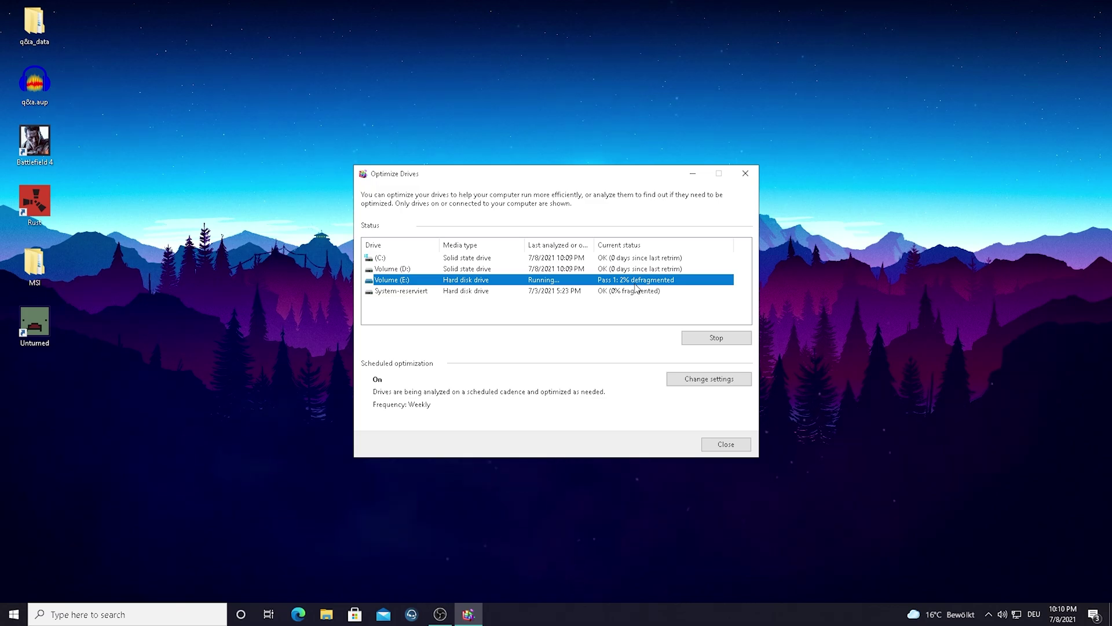
key(alt+F4)
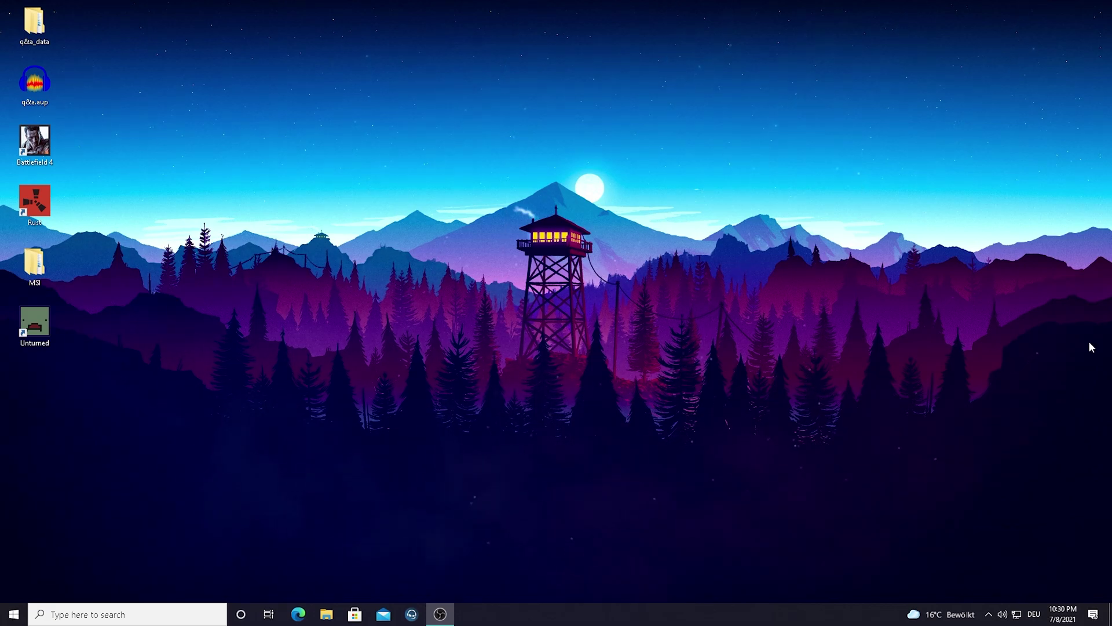
Open Device Manager and expand Human Interface Devices to list its HID and USB input entries
click(77, 615)
text(device)
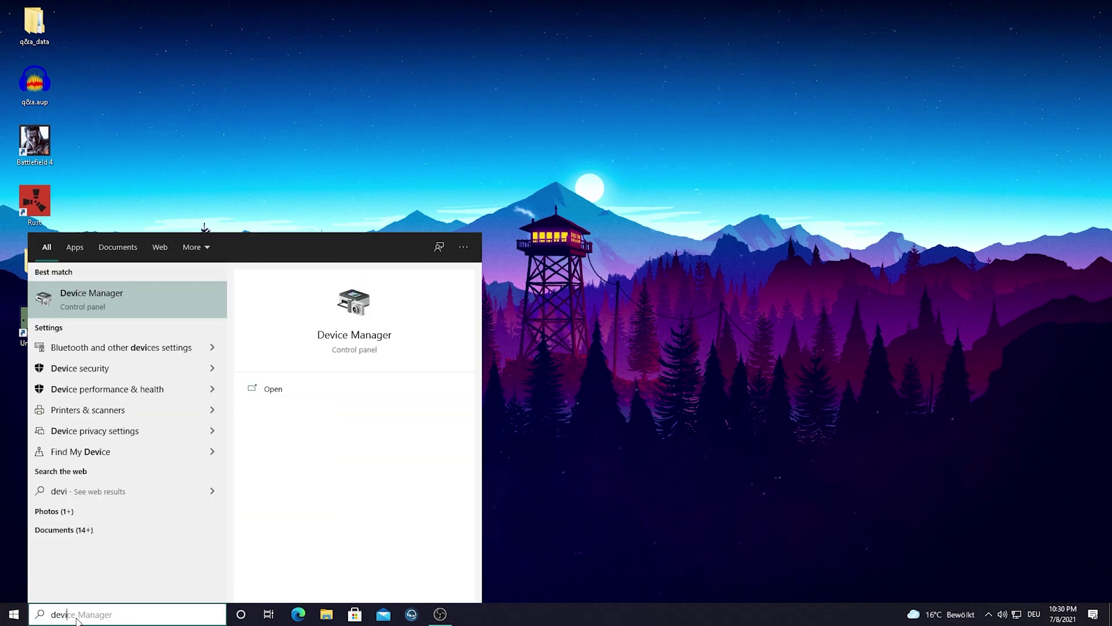
click(83, 310)
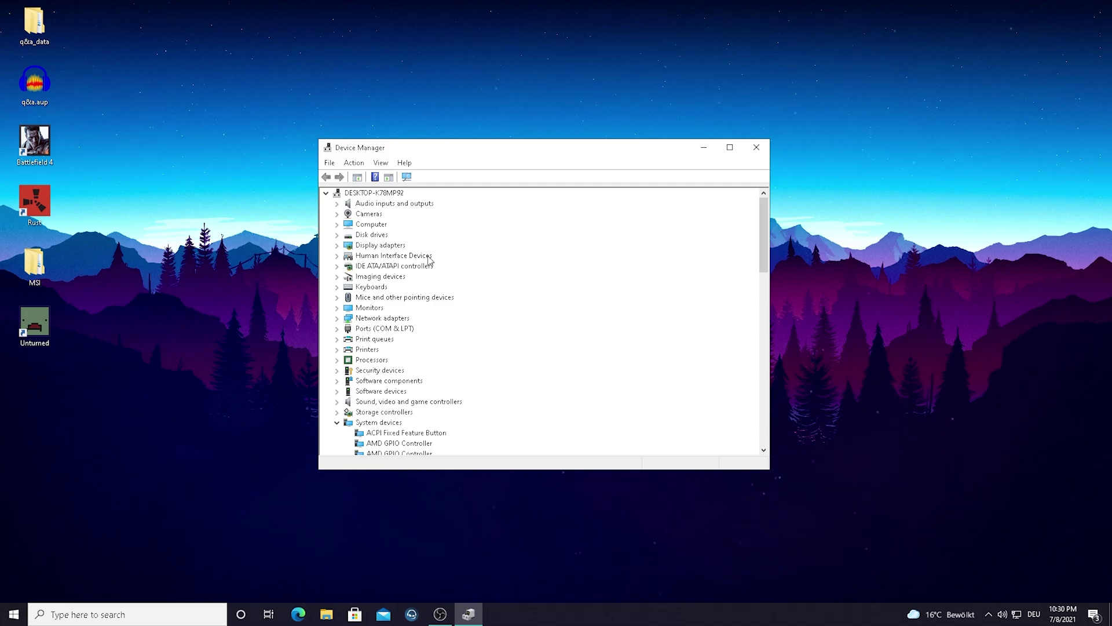
click(341, 257)
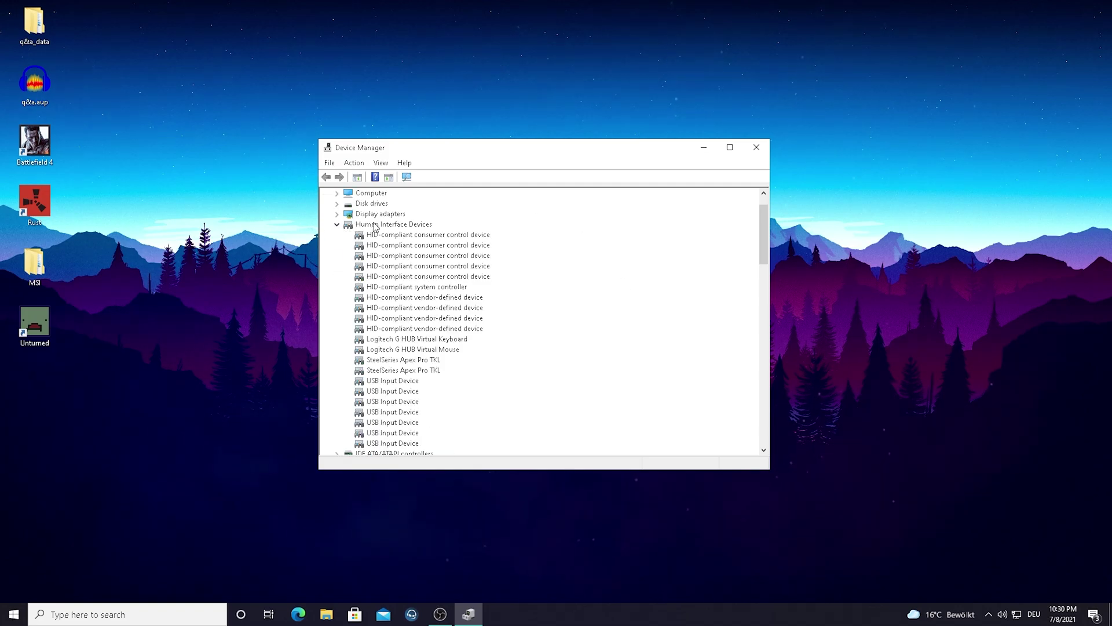
scroll(353, 255, down, 2)
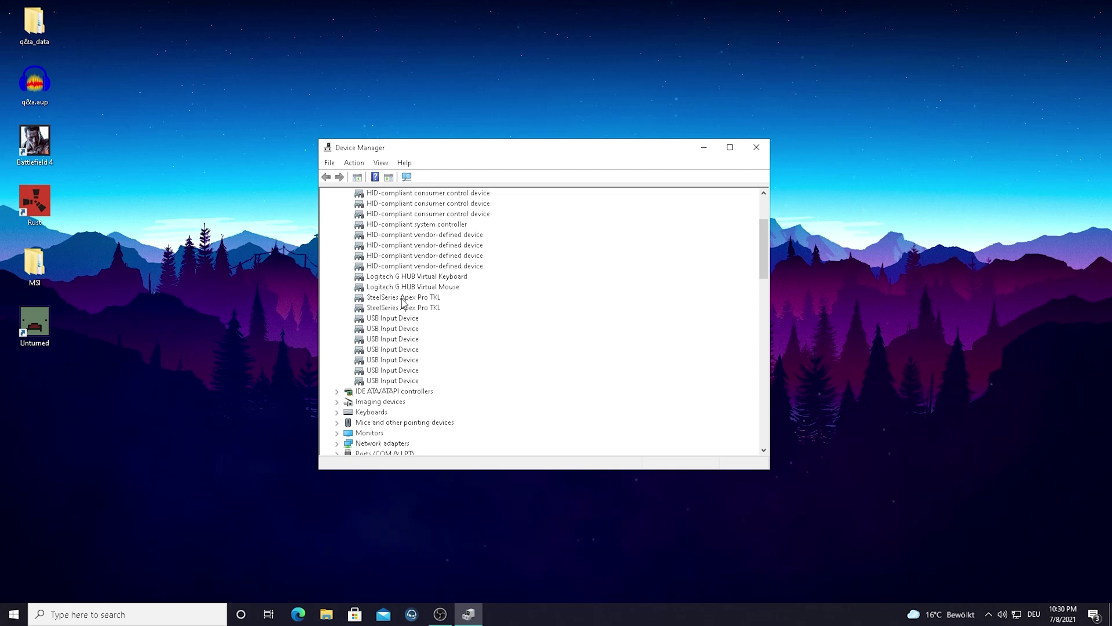
Stop Windows powering off the Logitech G HUB Virtual Keyboard and Virtual Mouse
right_click(379, 278)
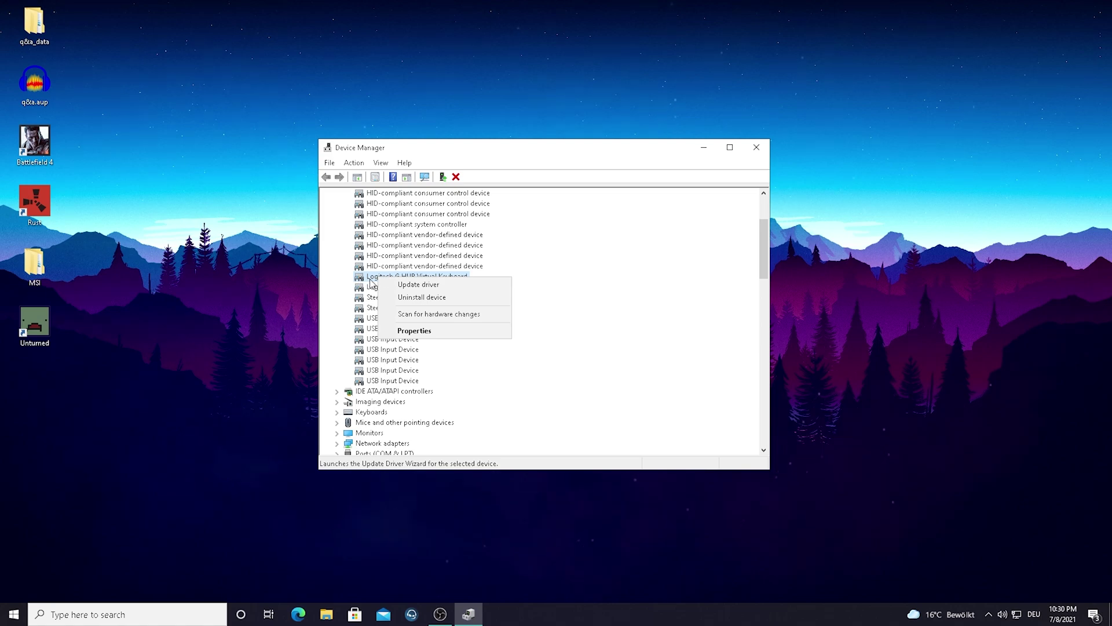
click(408, 330)
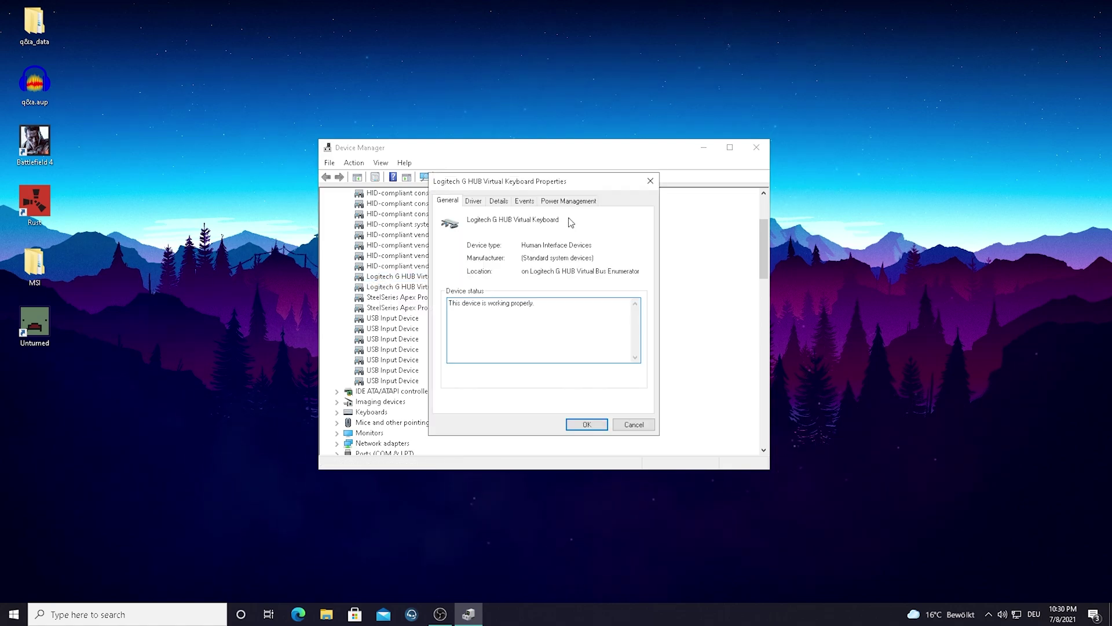
click(564, 201)
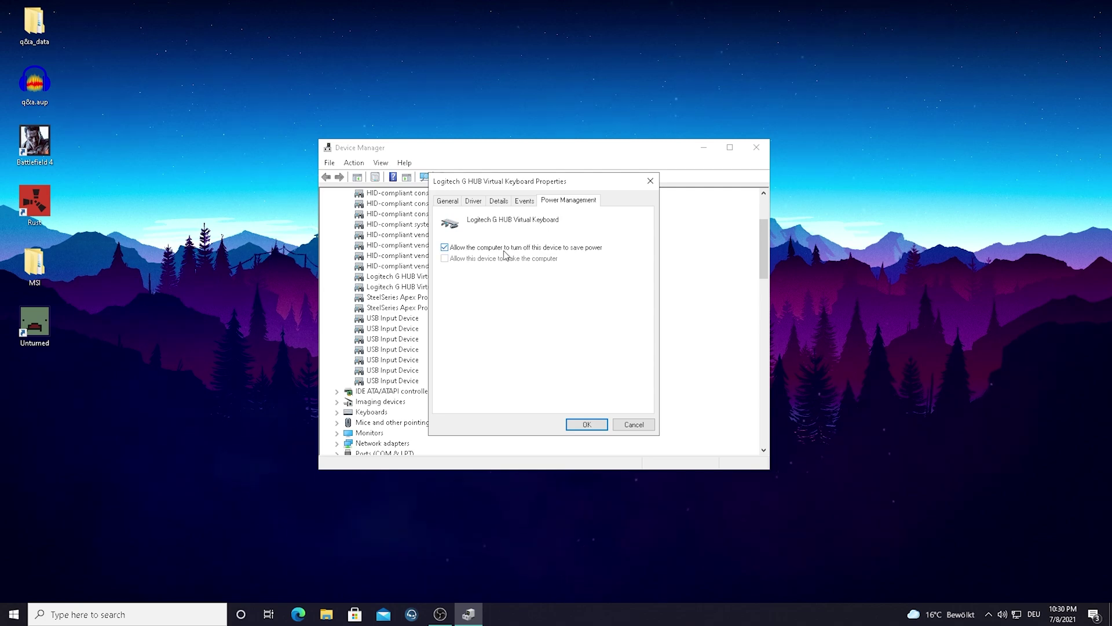
click(464, 250)
click(586, 424)
right_click(398, 287)
click(426, 358)
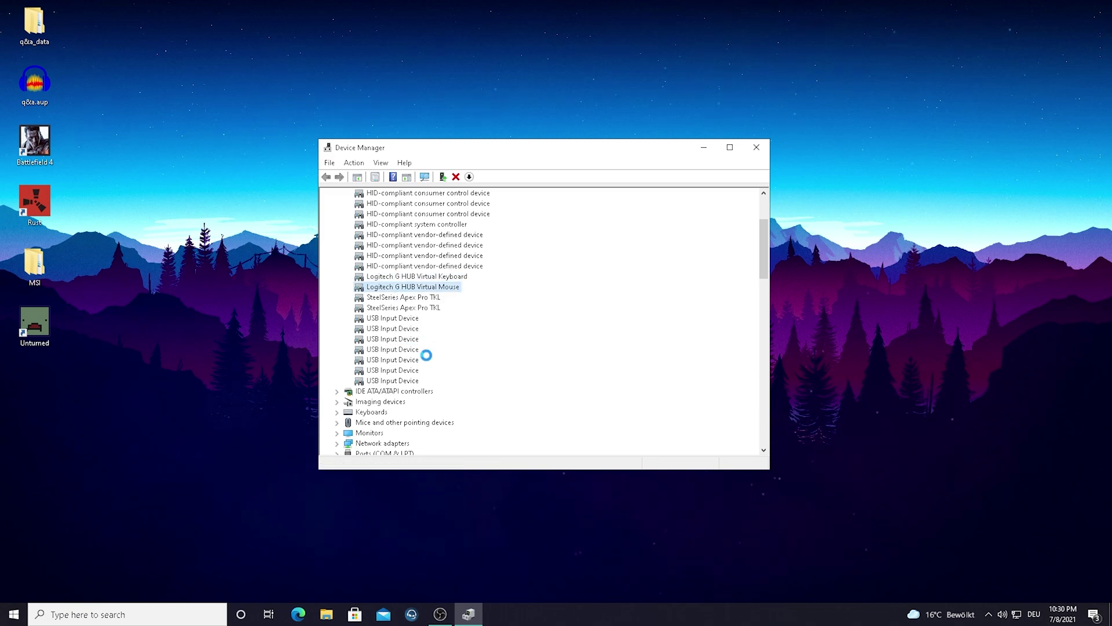
click(569, 200)
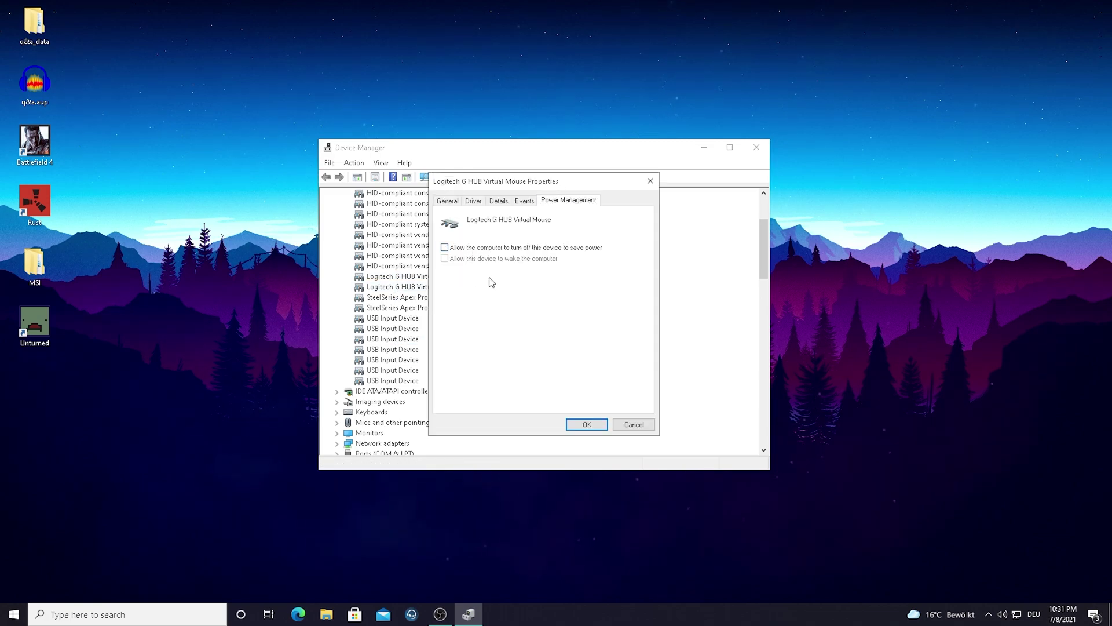
click(588, 424)
Disable power saving on both SteelSeries Apex Pro TKL devices, then close Device Manager
right_click(382, 297)
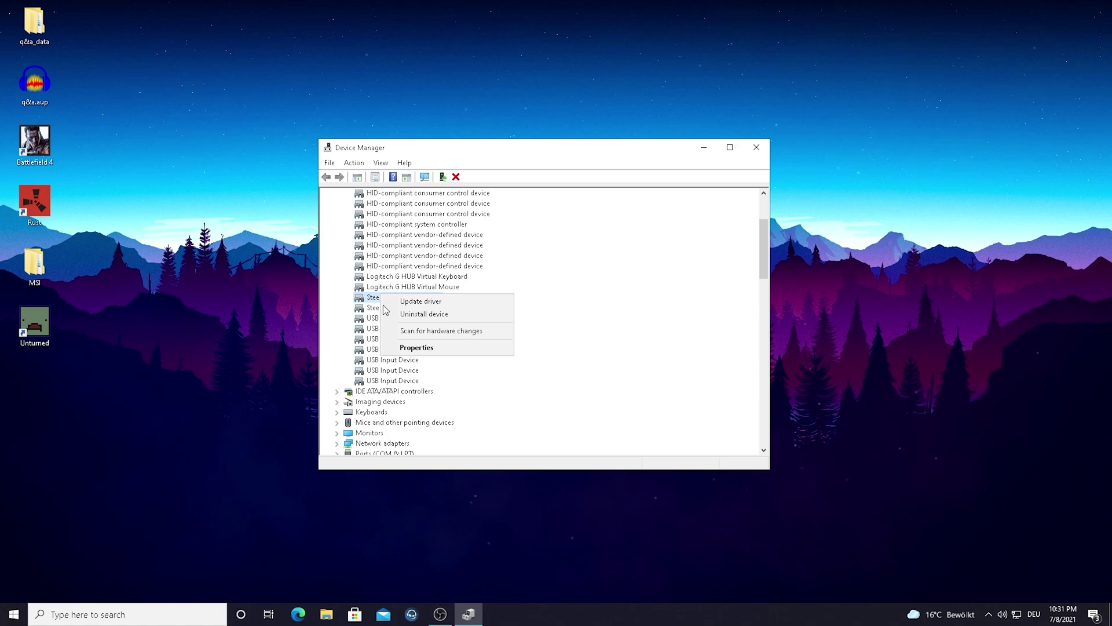
click(427, 347)
click(569, 201)
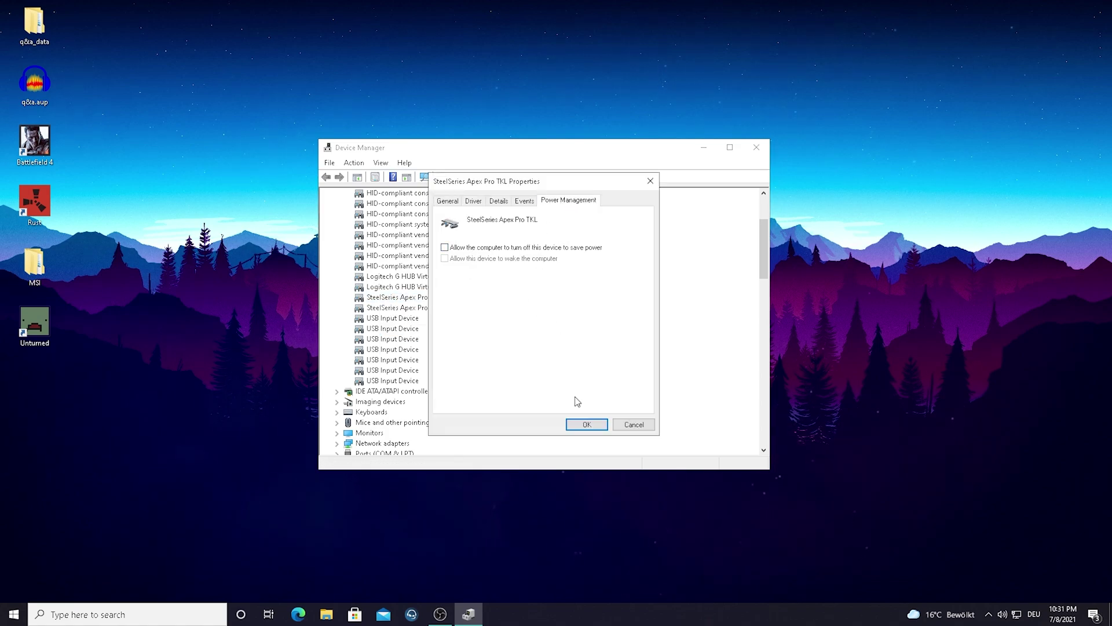
click(587, 425)
right_click(400, 308)
click(432, 362)
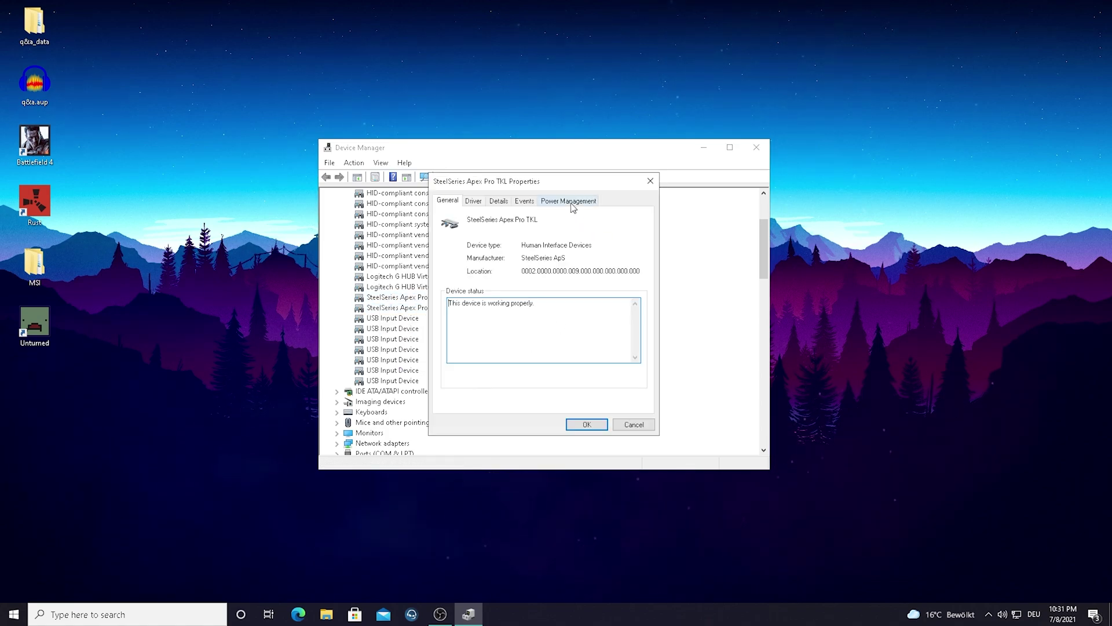
click(569, 201)
click(587, 425)
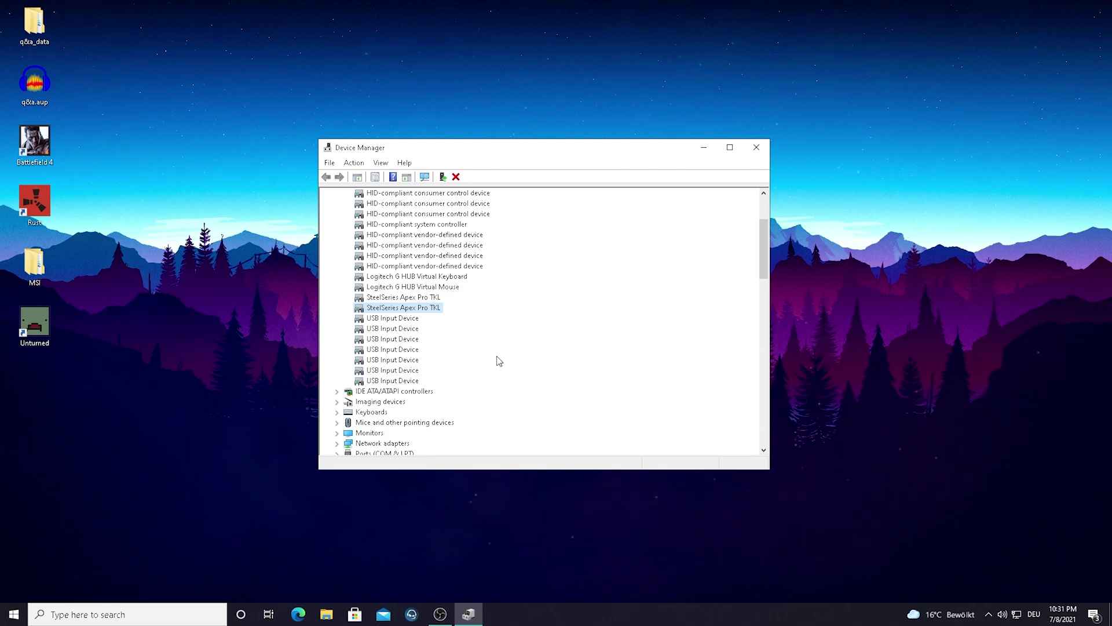
click(755, 152)
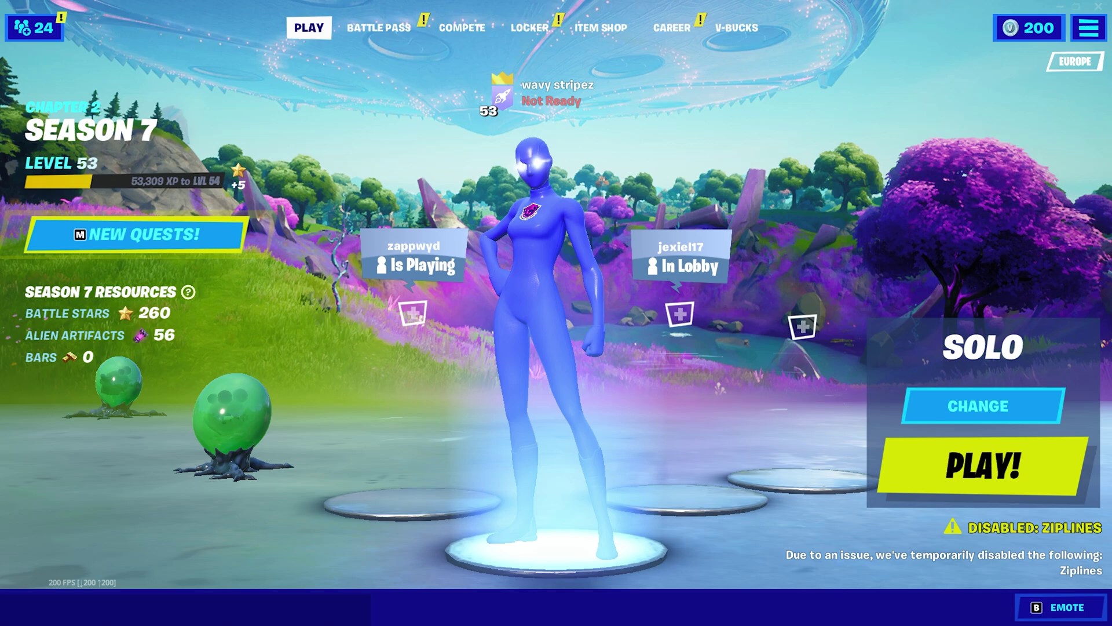
Open Fortnite Settings and scroll the Video tab: fullscreen, 1920 x 1080, 200 FPS, Performance mode
click(1078, 36)
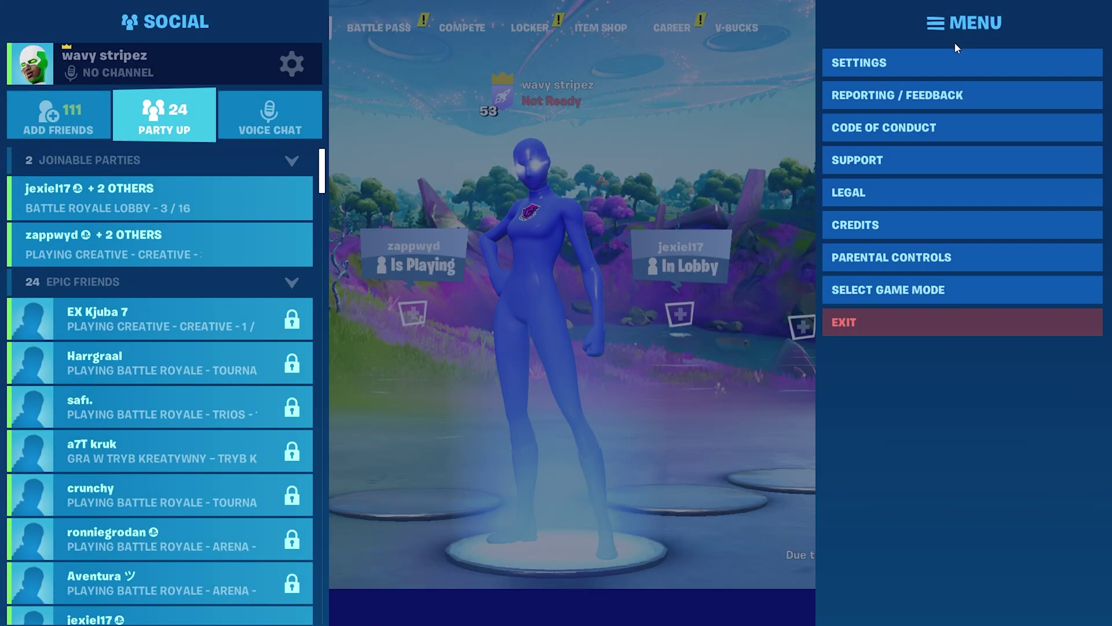
click(902, 58)
scroll(544, 167, down, 2)
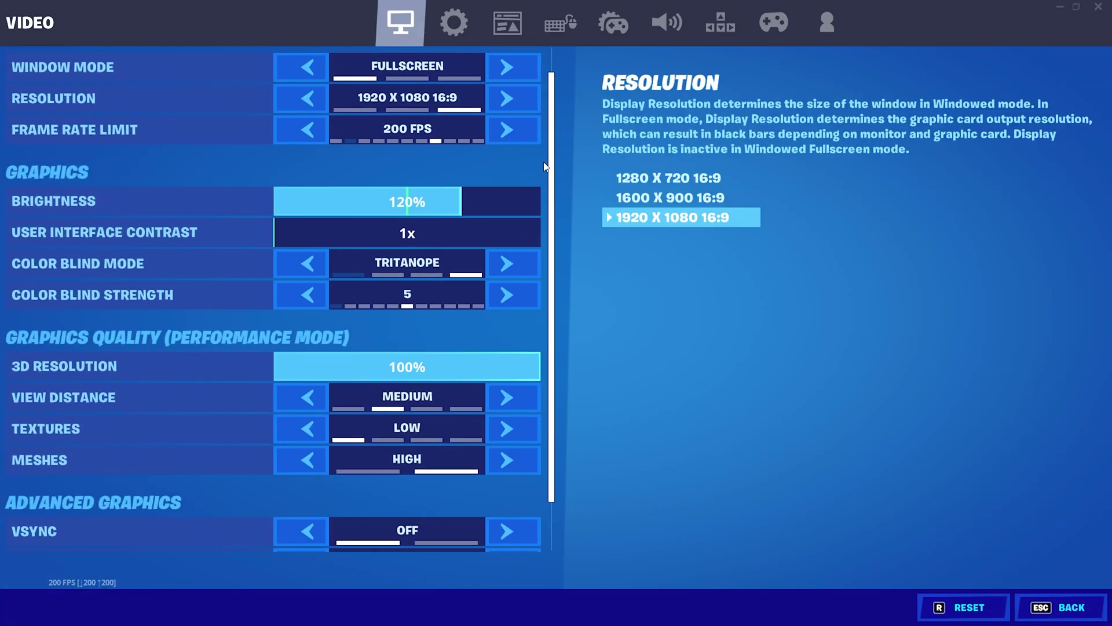
scroll(543, 167, down, 2)
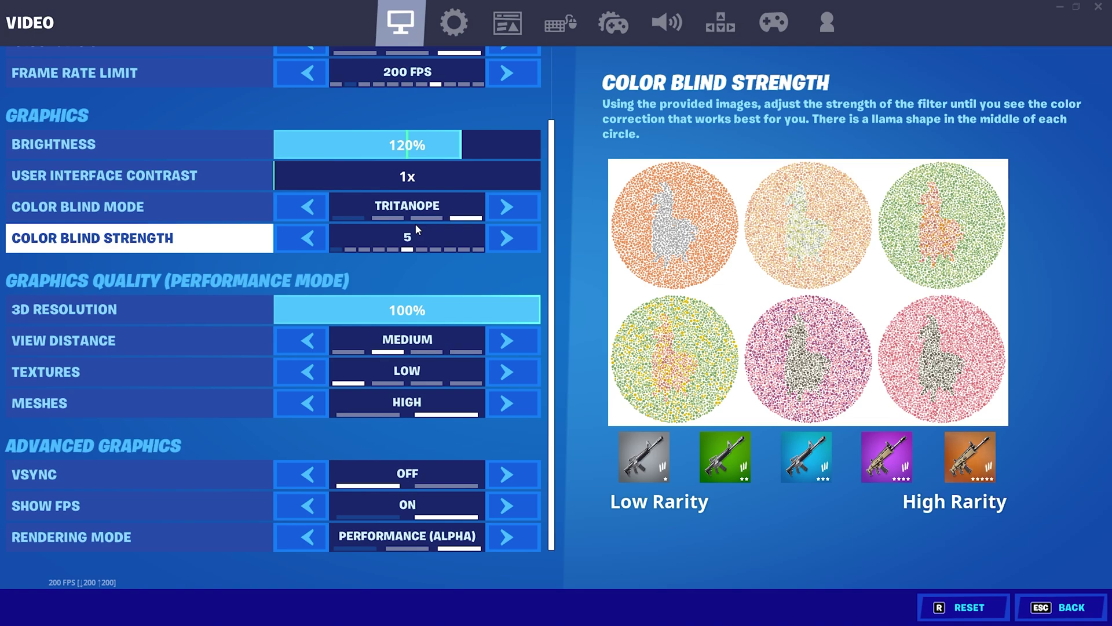
Review the Fortnite Game settings down to the Replays section, confirming all replay options are Off
click(454, 23)
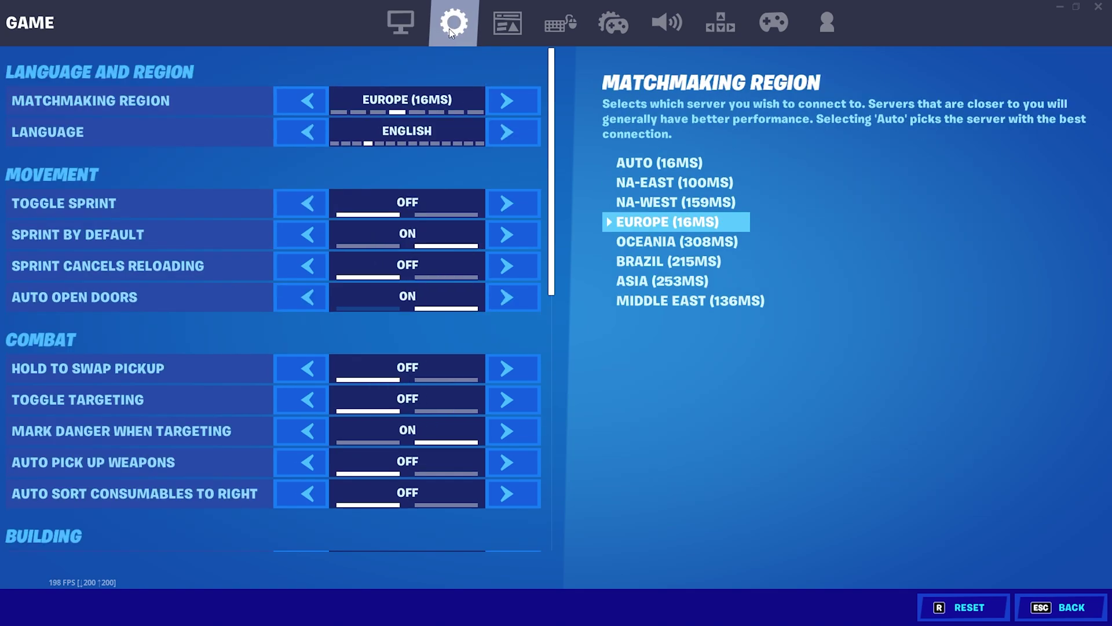
scroll(539, 234, down, 5)
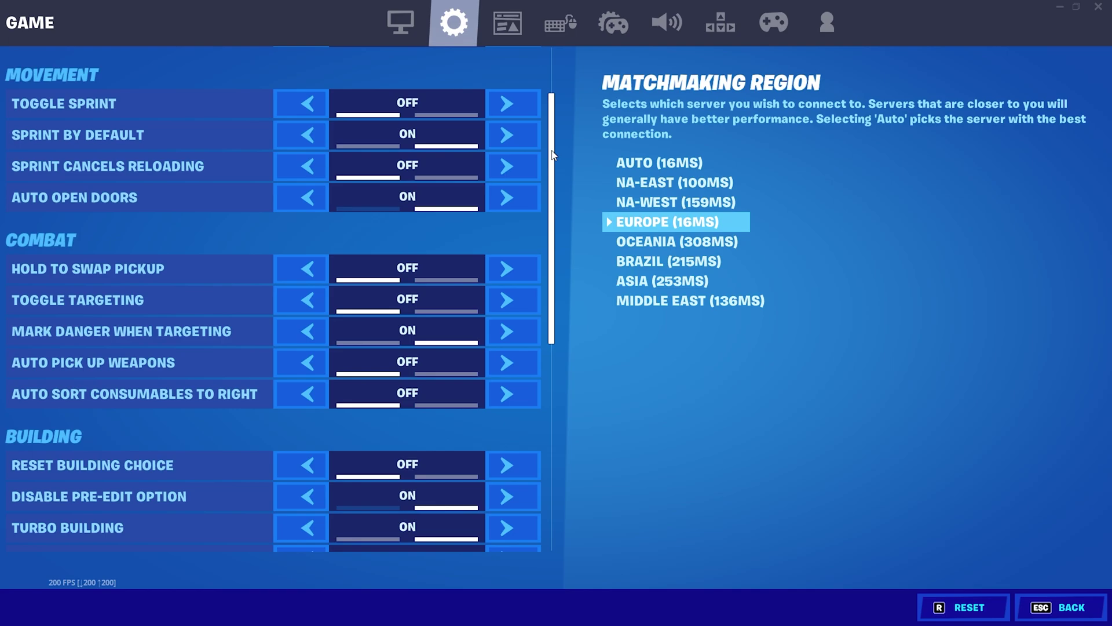
scroll(539, 234, down, 5)
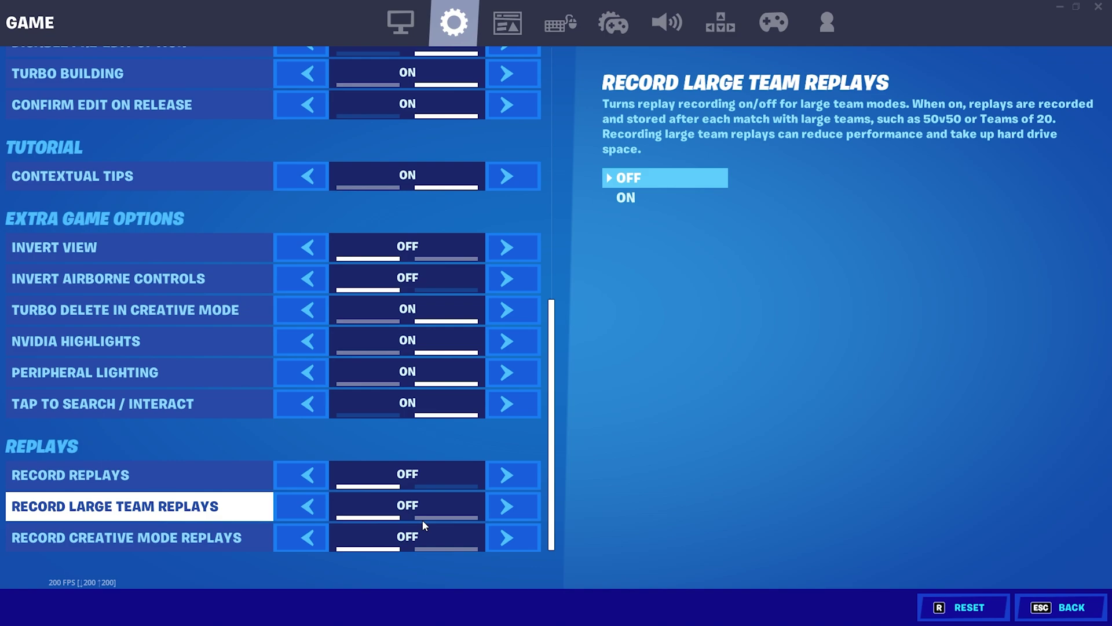
Review Fortnite Audio settings: Music 0%, Sound Effects 70%, Dialogue 29%, Low quality, 3D Headphones Off
click(676, 27)
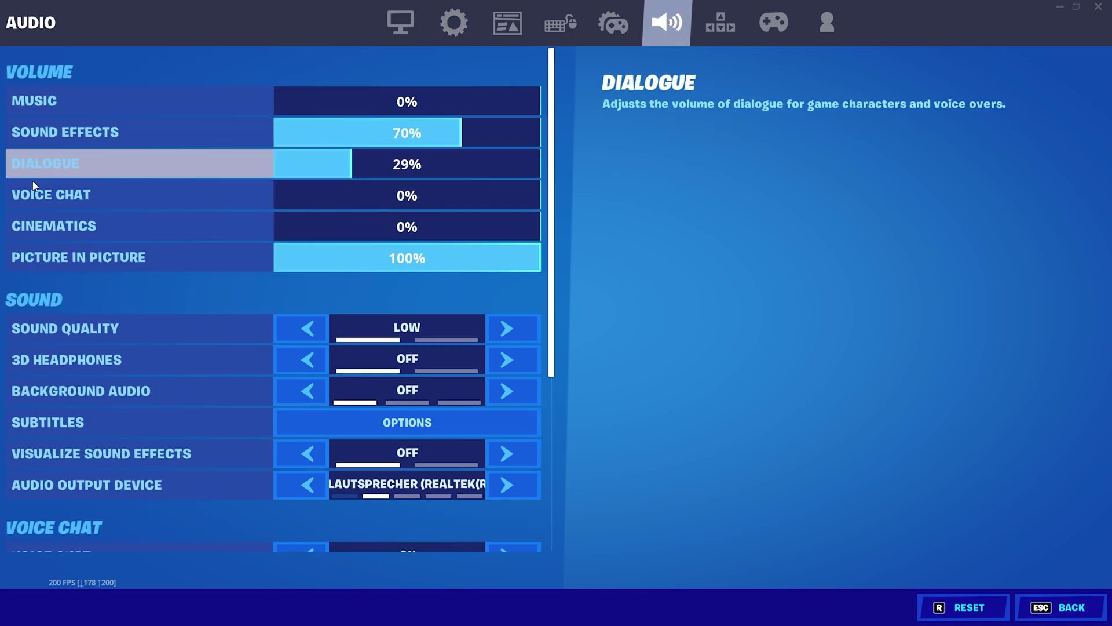
drag(551, 139, 552, 173)
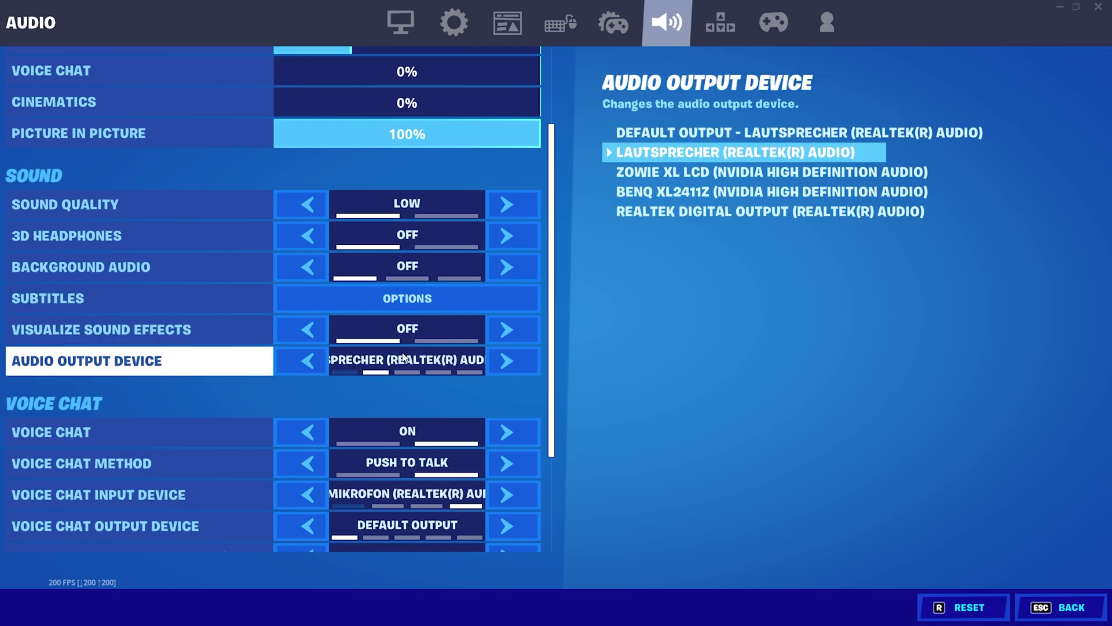
scroll(404, 358, up, 3)
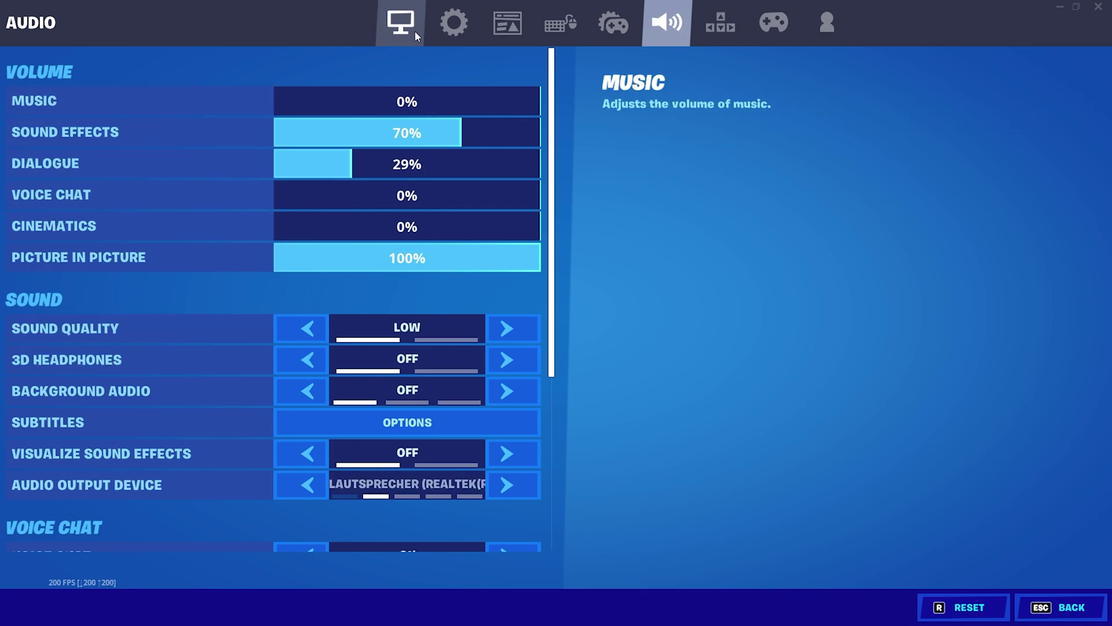
Exit Fortnite settings back to the lobby with Solo mode ready
key(Escape)
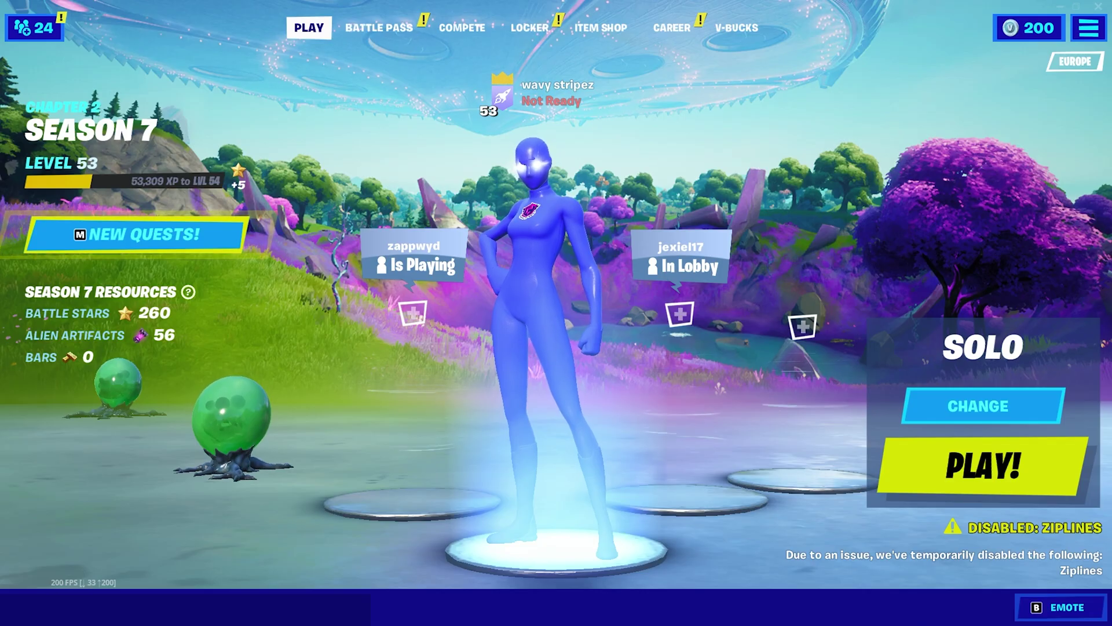